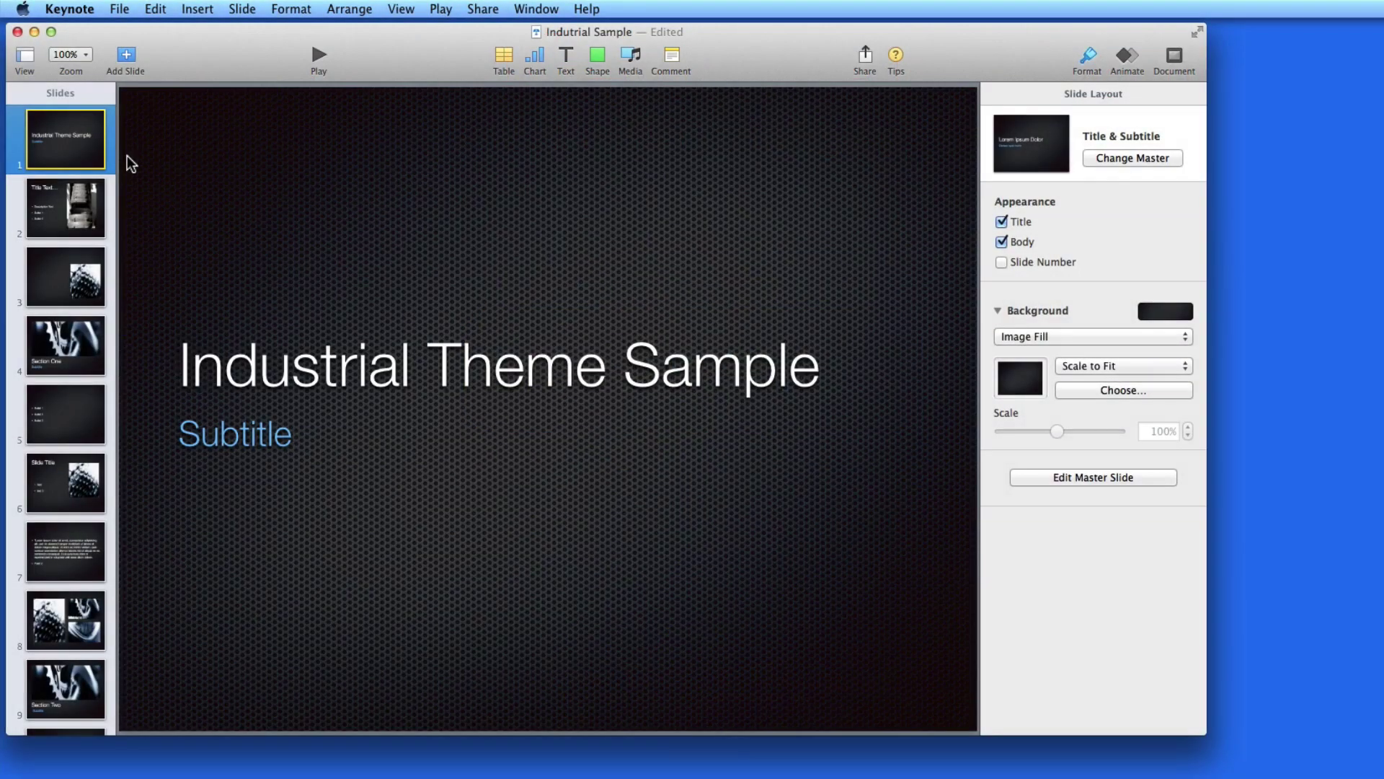
# Reorder the slides so the gears photo slide is slide 2, ahead of Title Text.
pyautogui.moveTo(62, 224); pyautogui.dragTo(61, 303)
pyautogui.moveTo(63, 155); pyautogui.dragTo(63, 124)
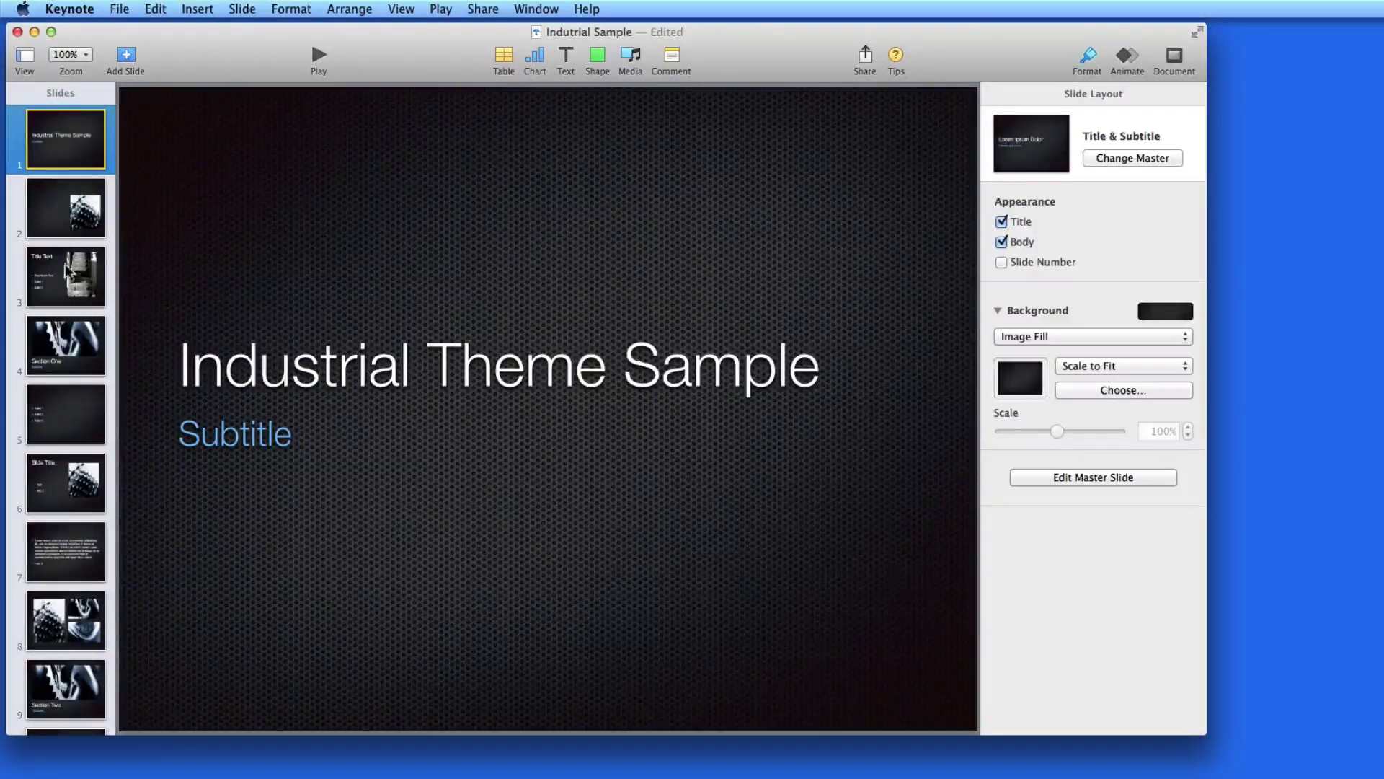
# Insert a blank slide after slide 3, then delete it again.
pyautogui.rightClick(68, 268)
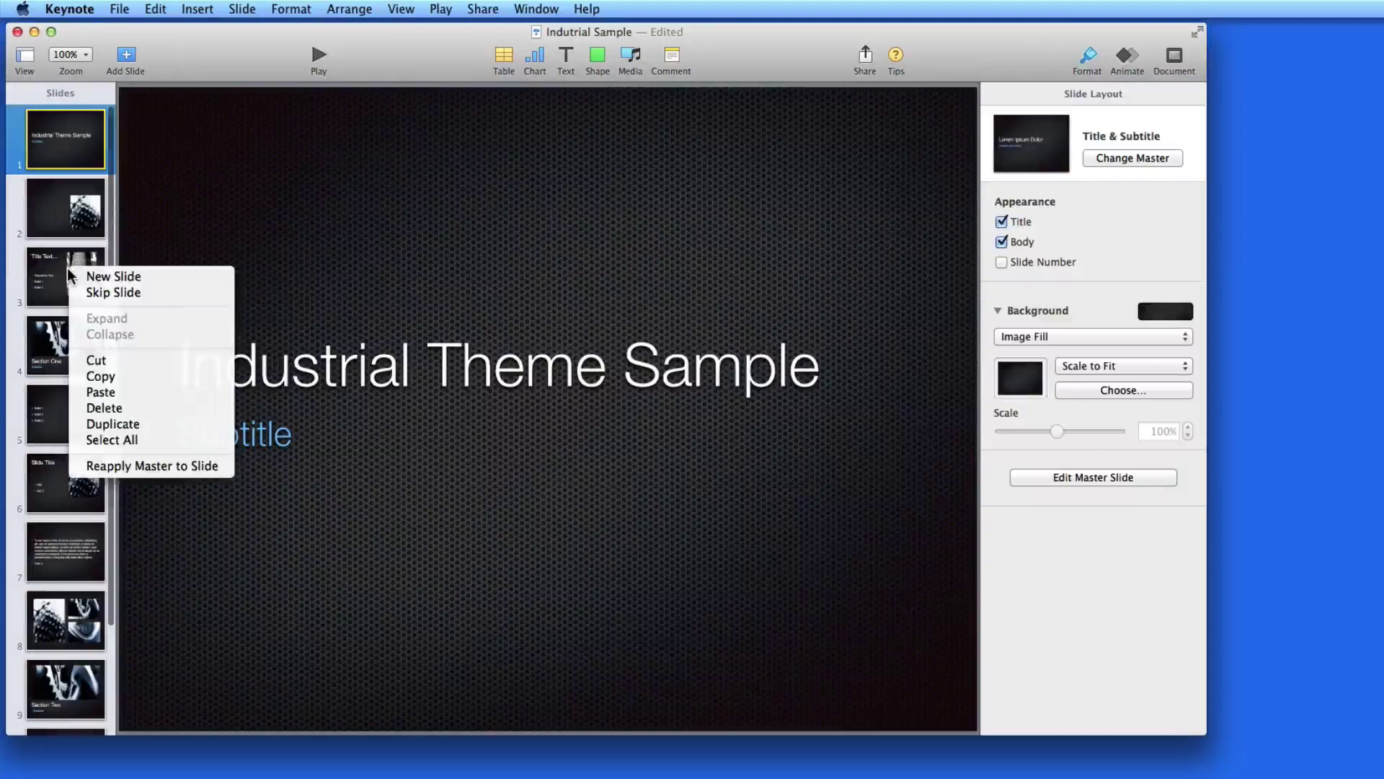
pyautogui.click(108, 276)
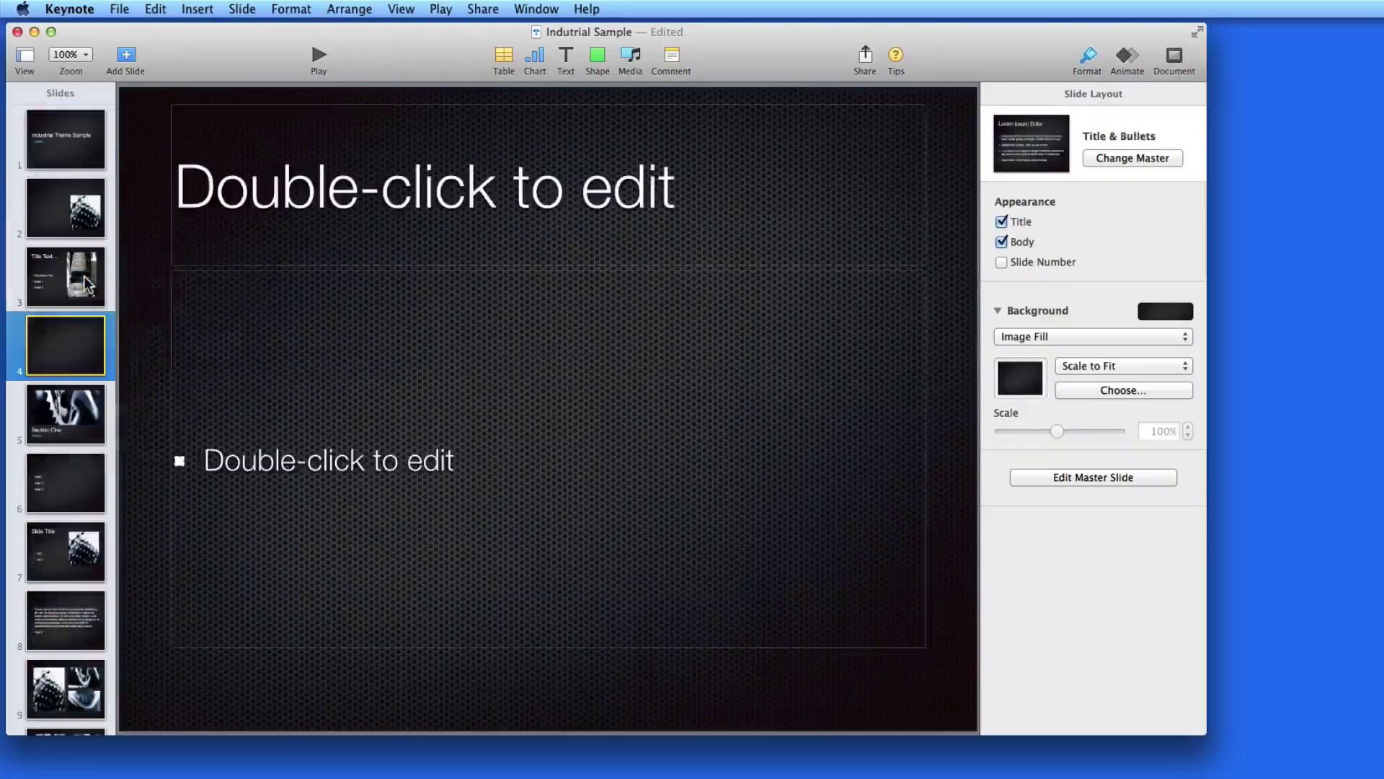
pyautogui.rightClick(56, 352)
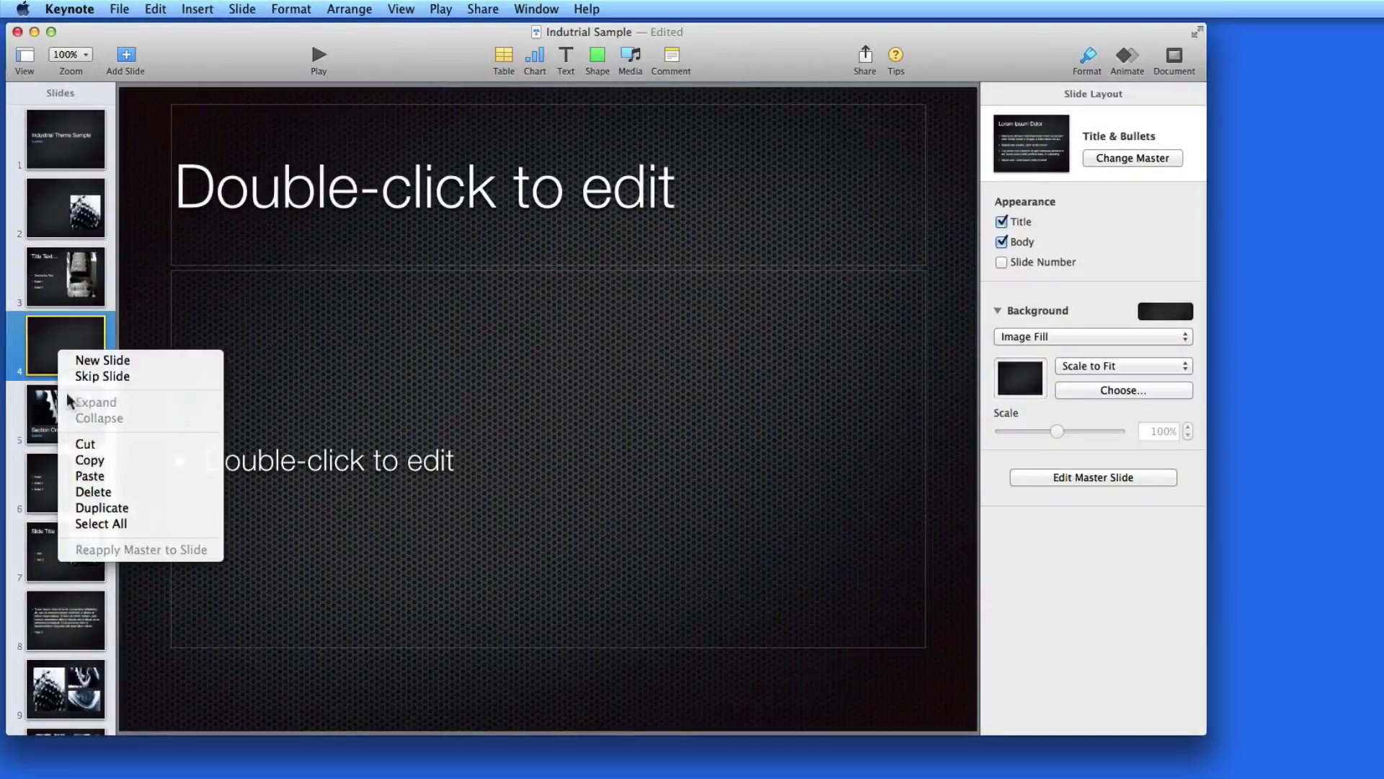
pyautogui.click(77, 492)
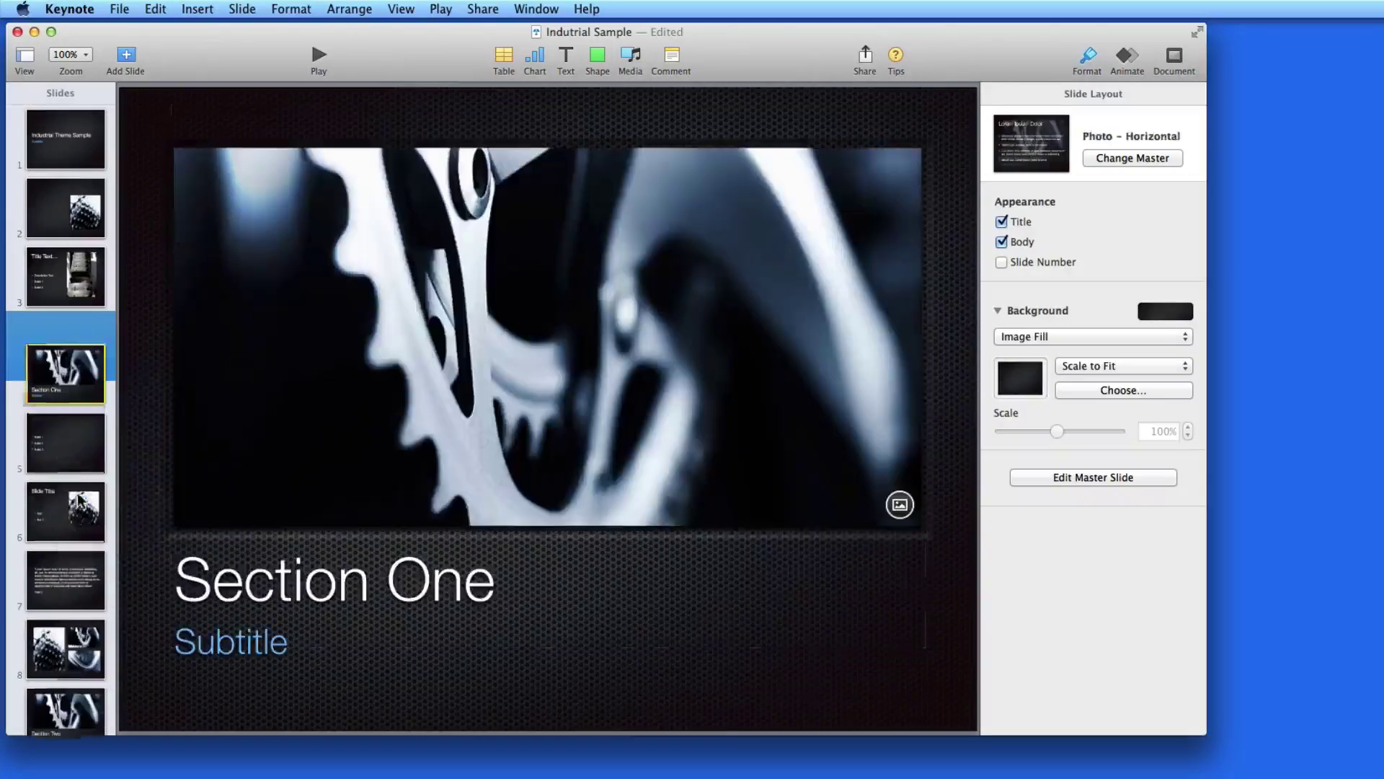
# Mark the Title Text slide as skipped so it drops out of playback.
pyautogui.click(61, 275)
pyautogui.rightClick(61, 275)
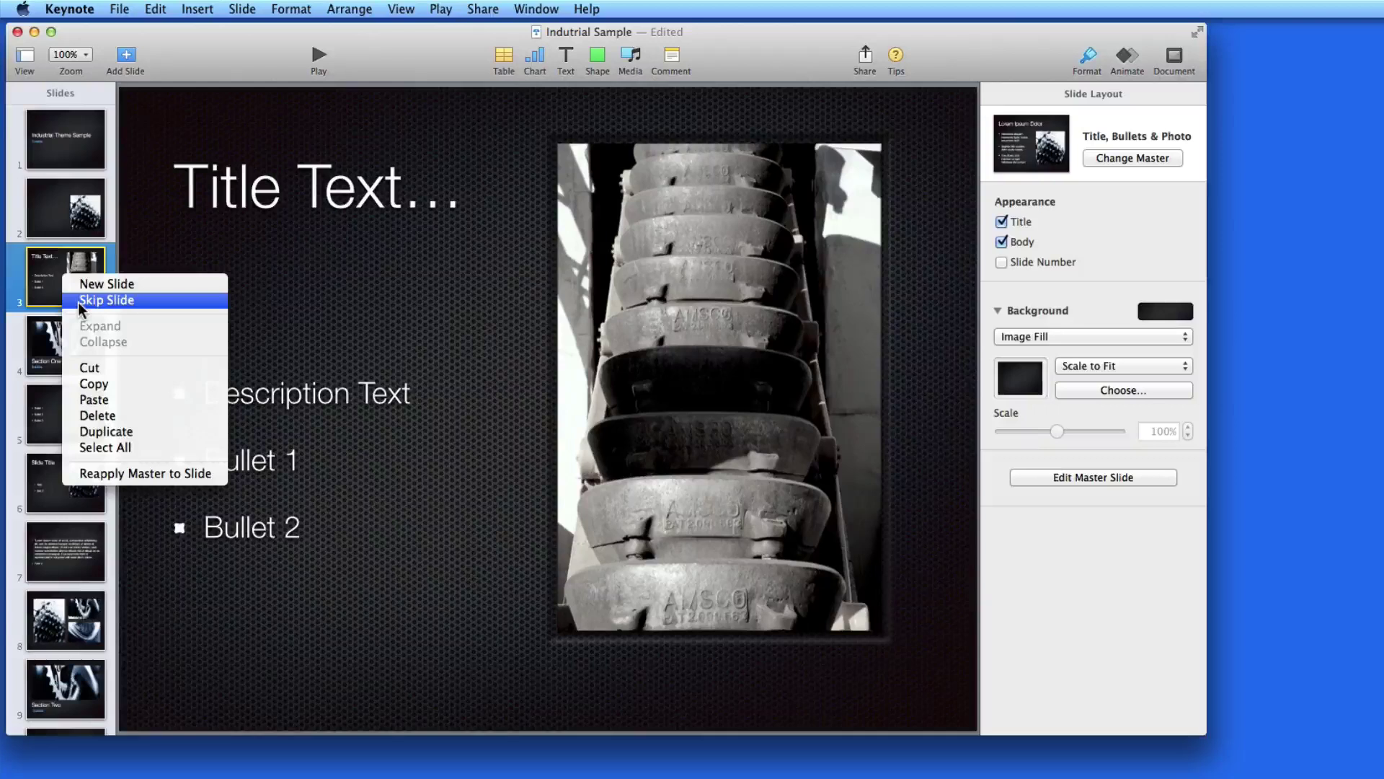
pyautogui.click(78, 300)
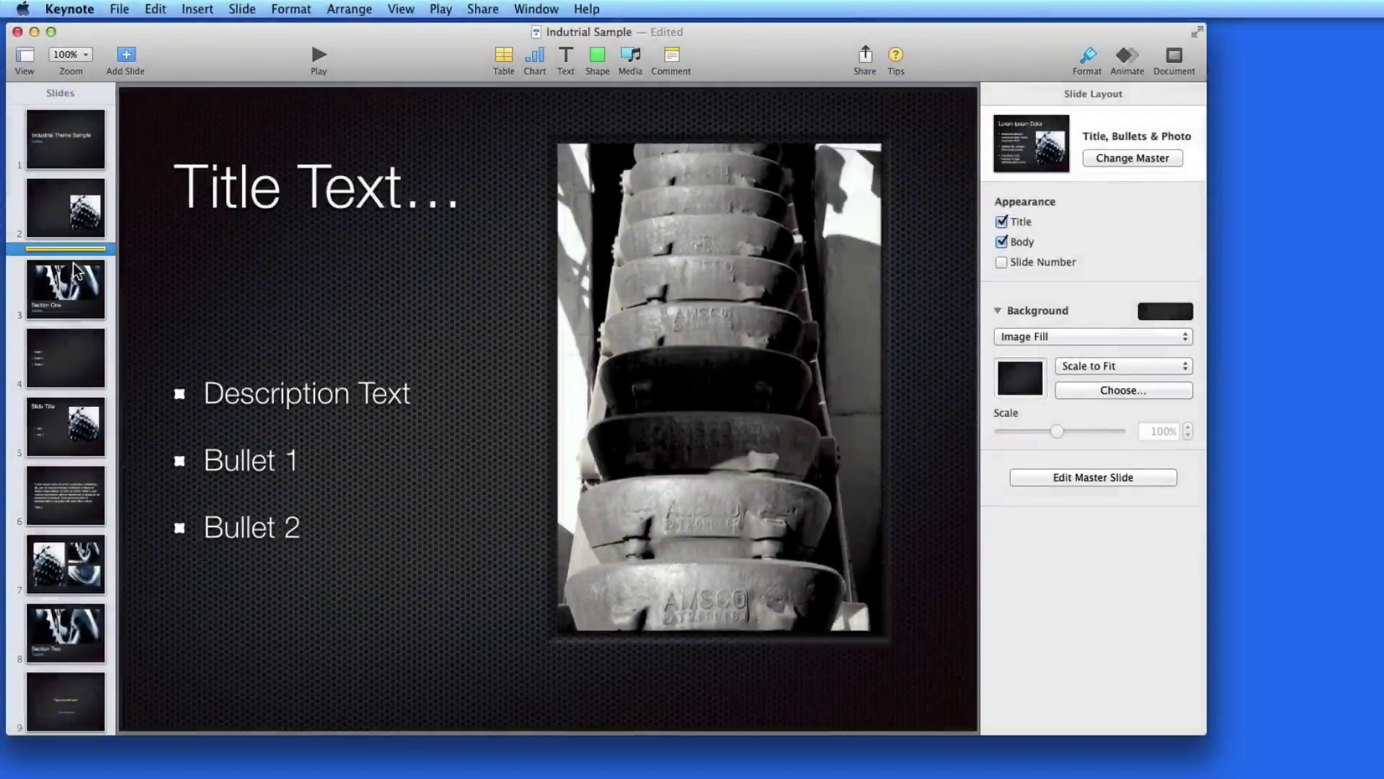
pyautogui.doubleClick(264, 196)
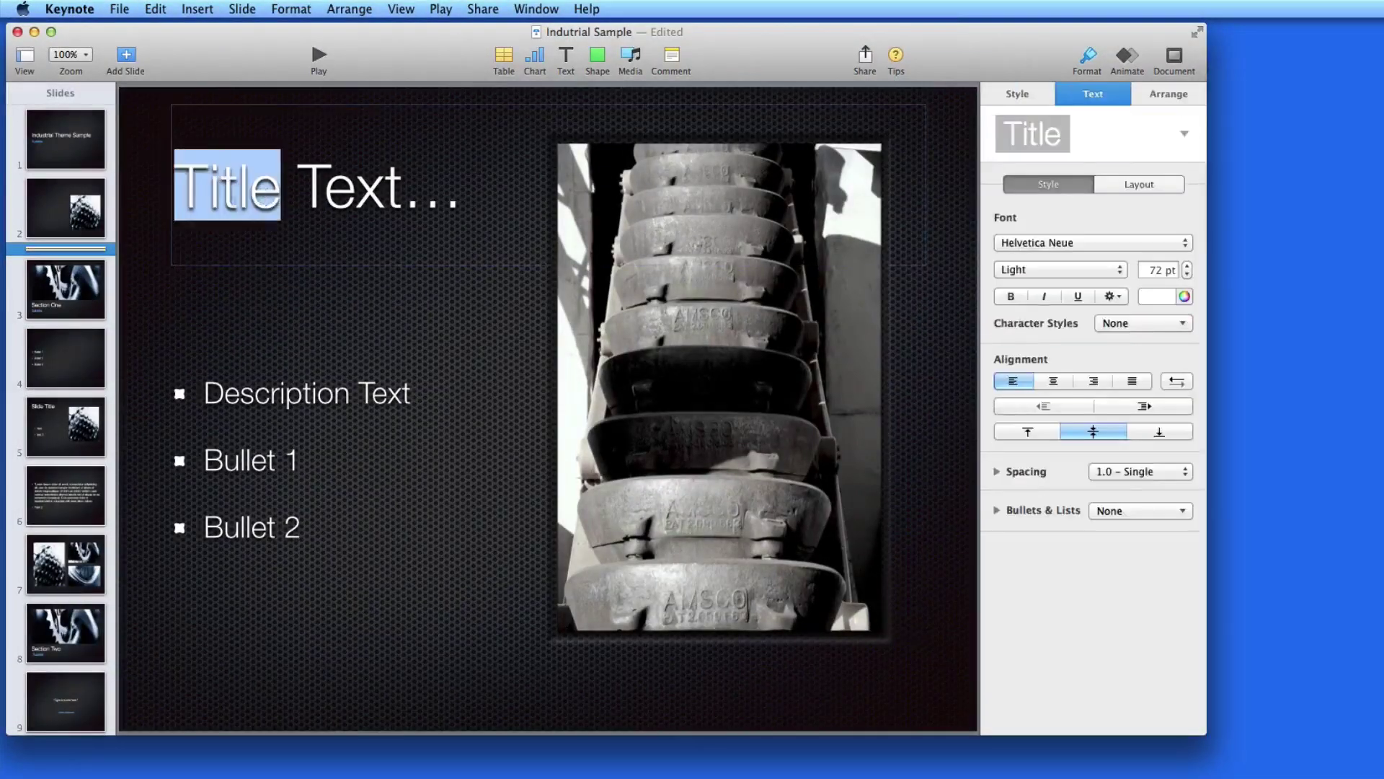
pyautogui.click(139, 216)
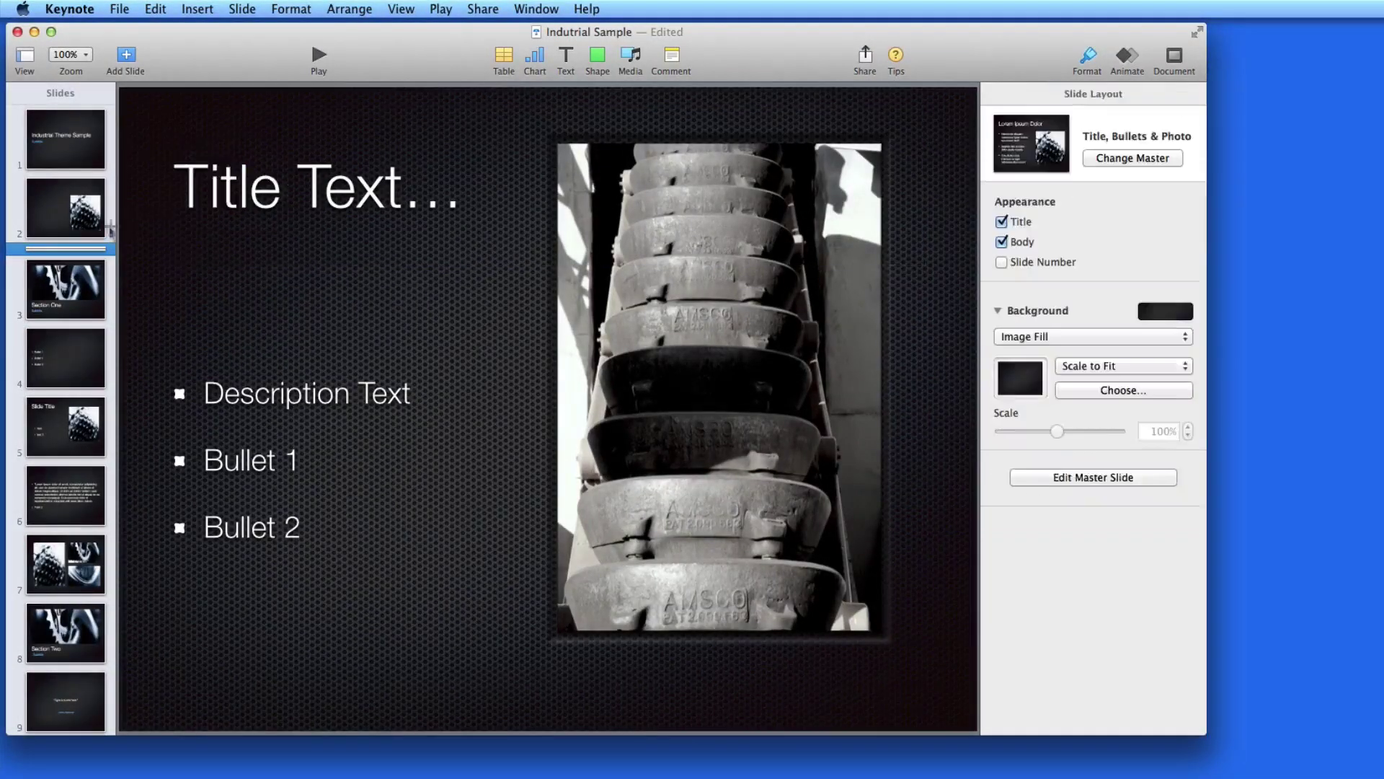
pyautogui.click(26, 58)
pyautogui.click(40, 136)
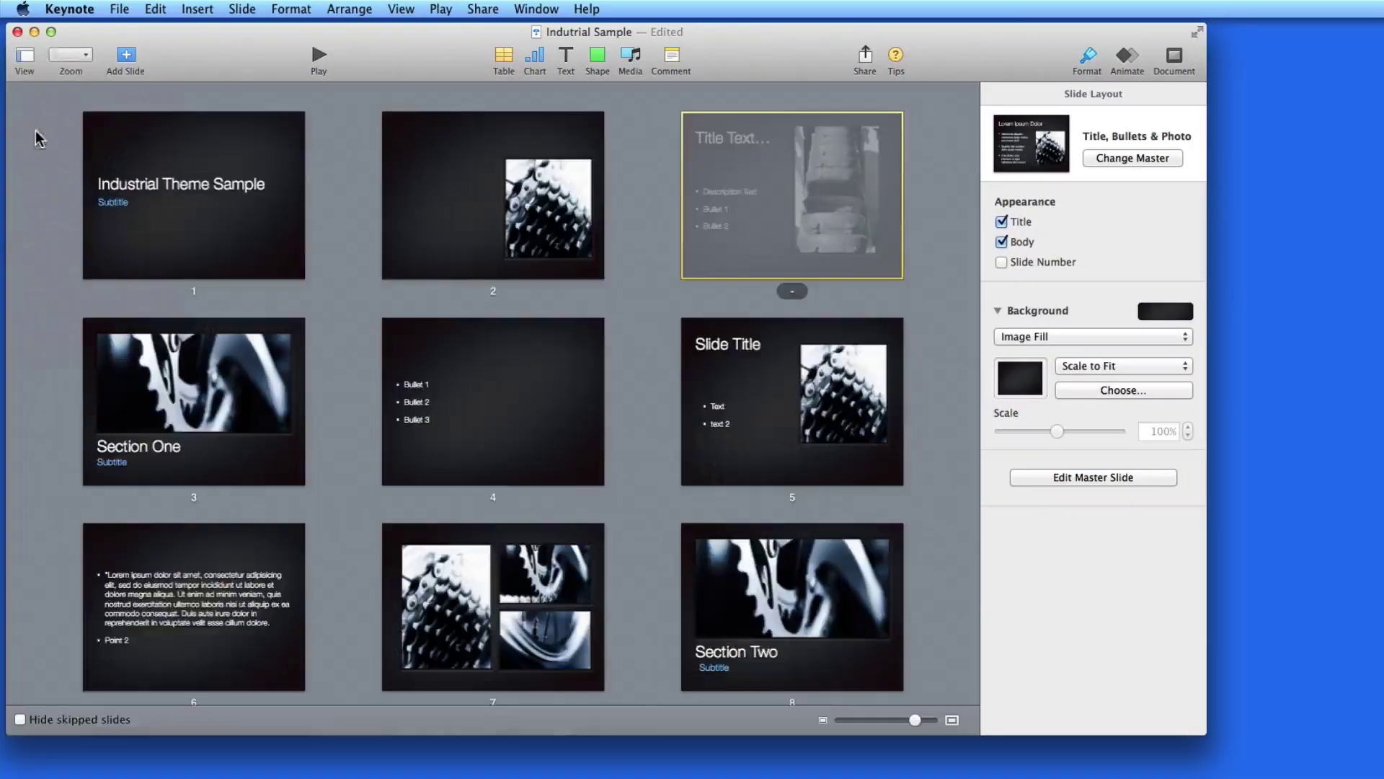
pyautogui.click(731, 348)
pyautogui.click(734, 229)
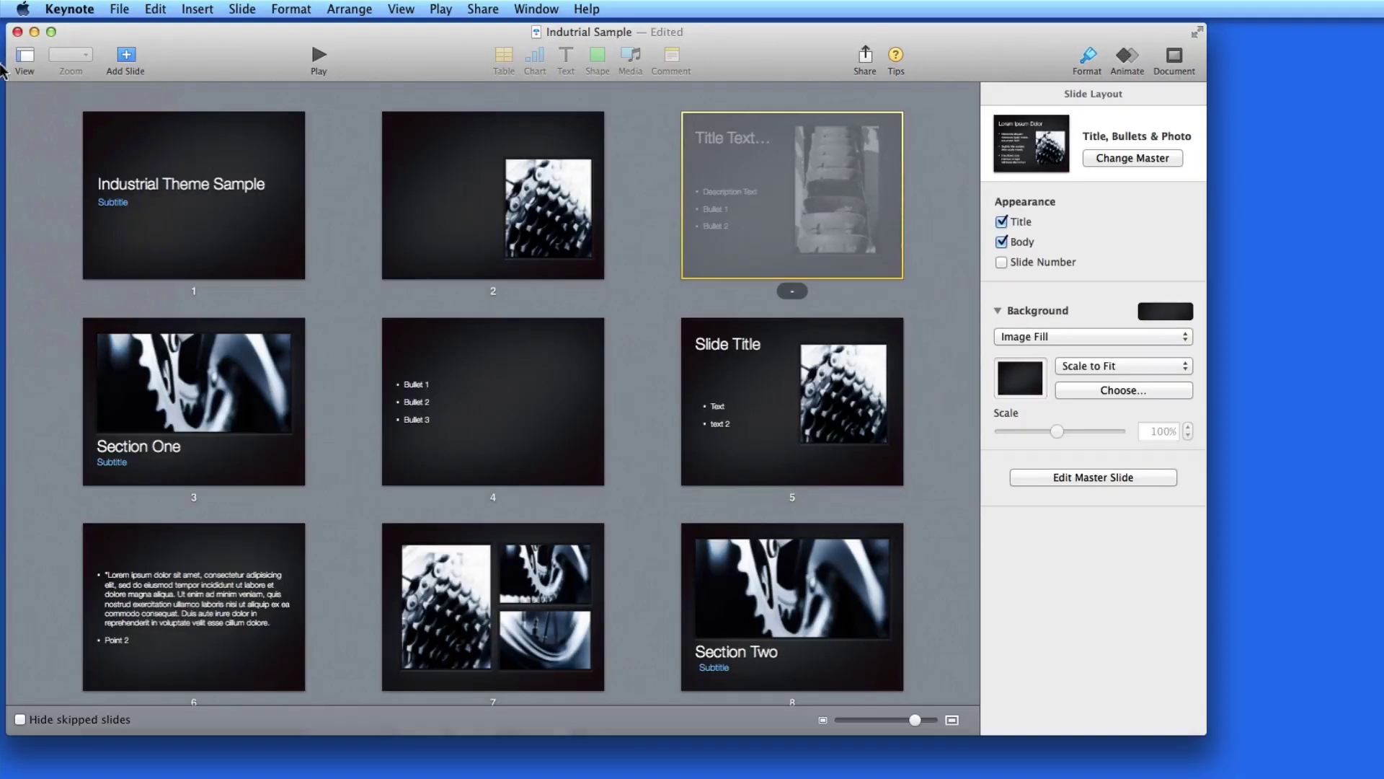
pyautogui.click(26, 63)
pyautogui.click(31, 169)
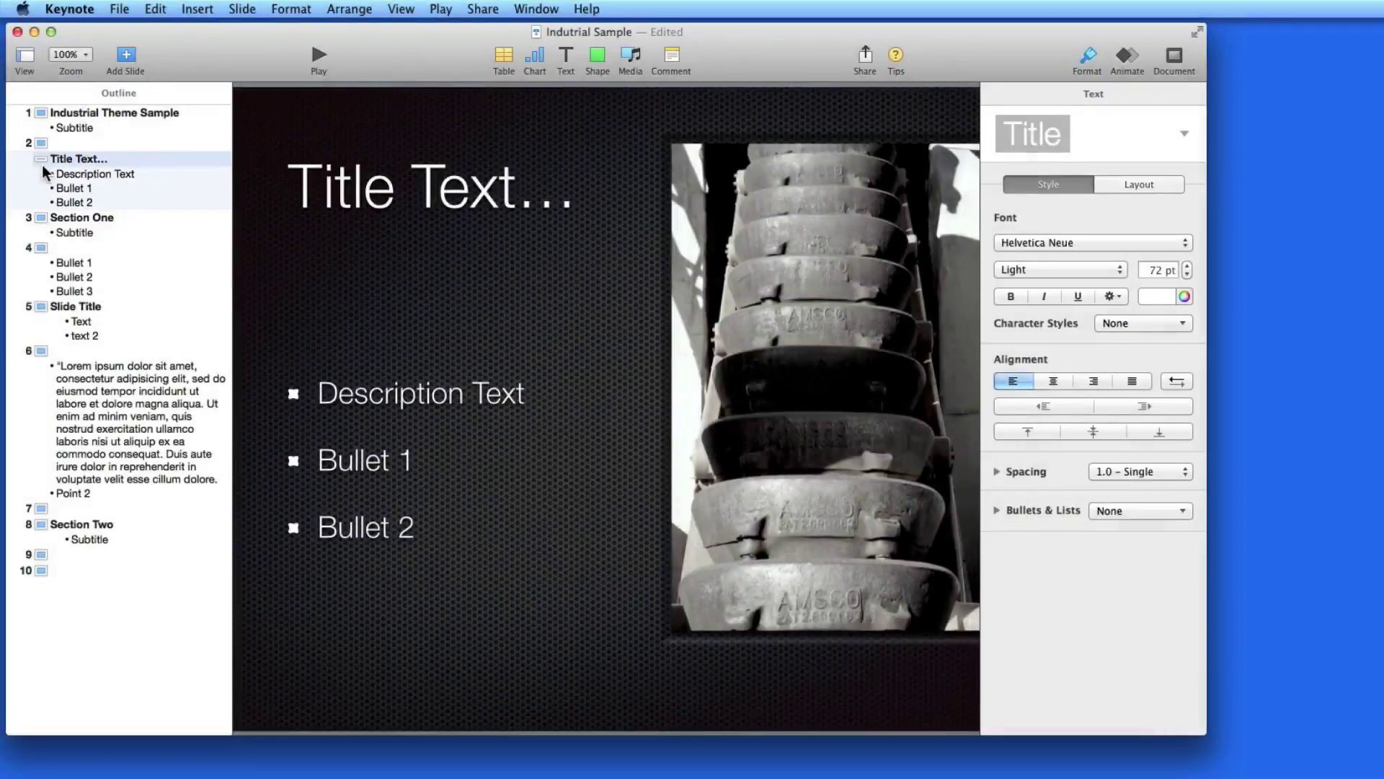
pyautogui.click(42, 141)
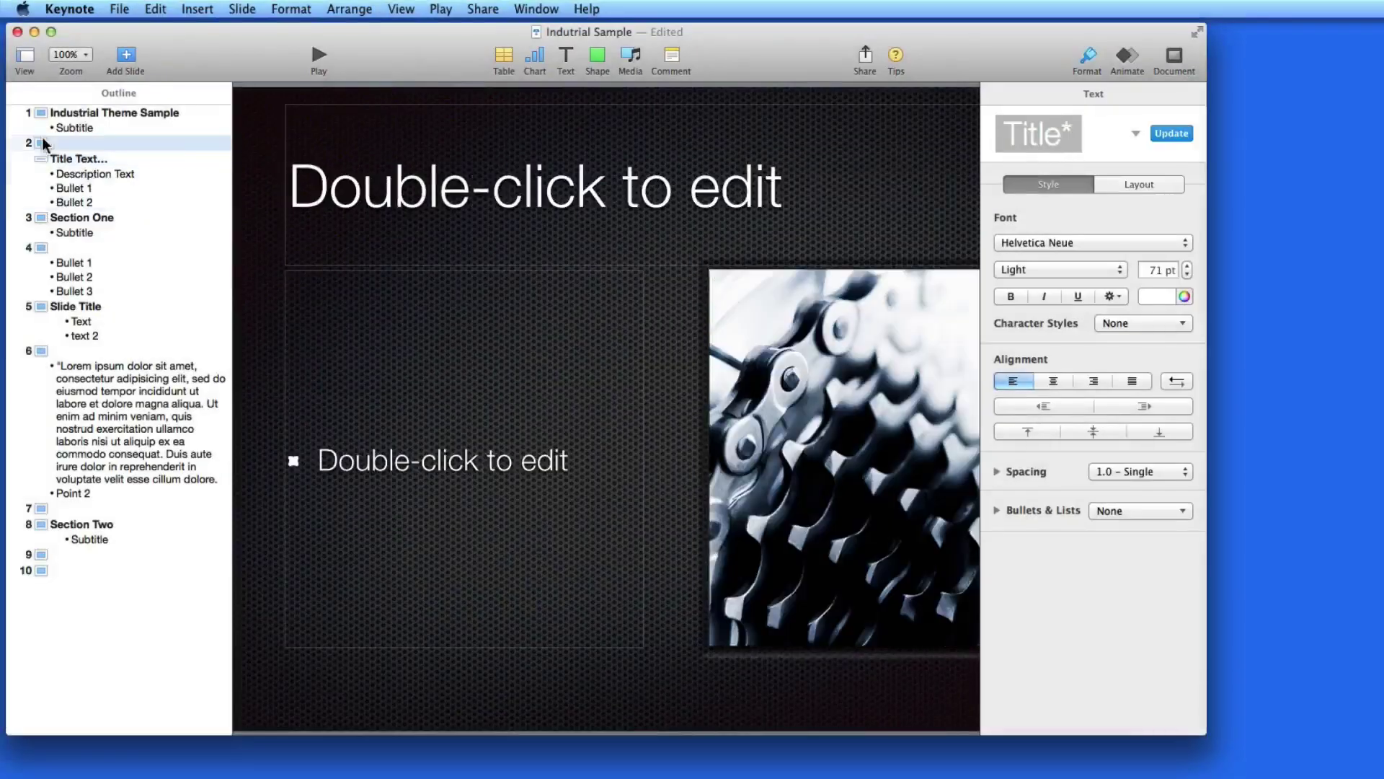
pyautogui.click(25, 55)
pyautogui.click(24, 81)
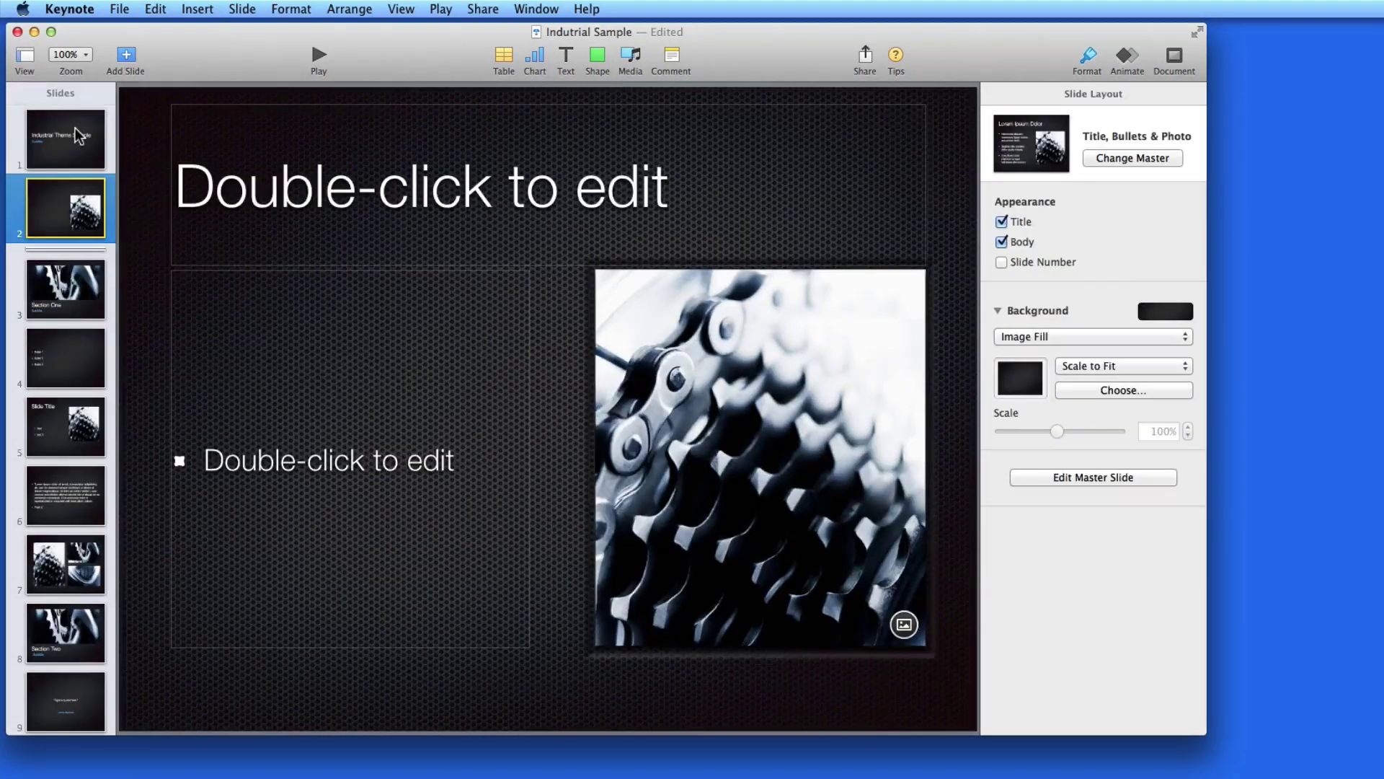
# Play the slideshow from slide 1, then return to the Section One slide.
pyautogui.click(75, 127)
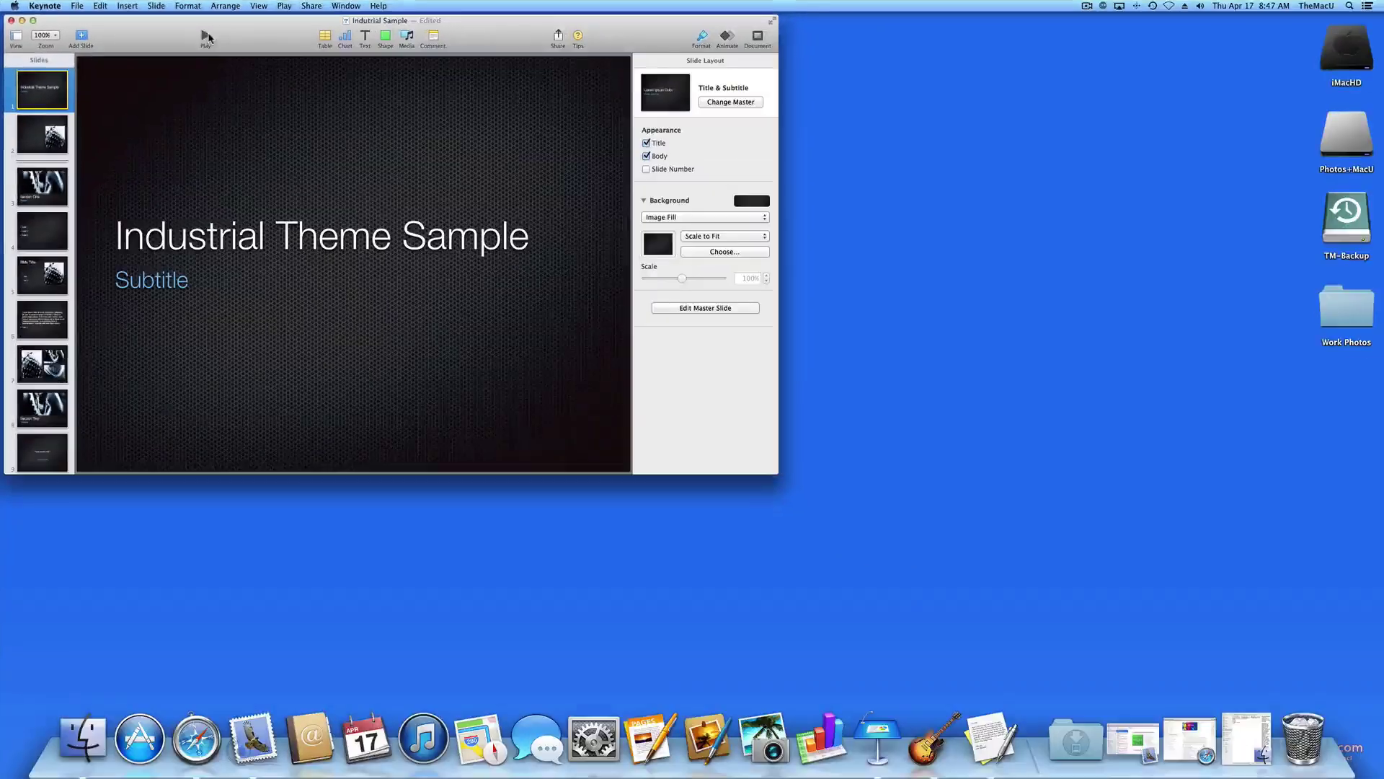
pyautogui.click(205, 36)
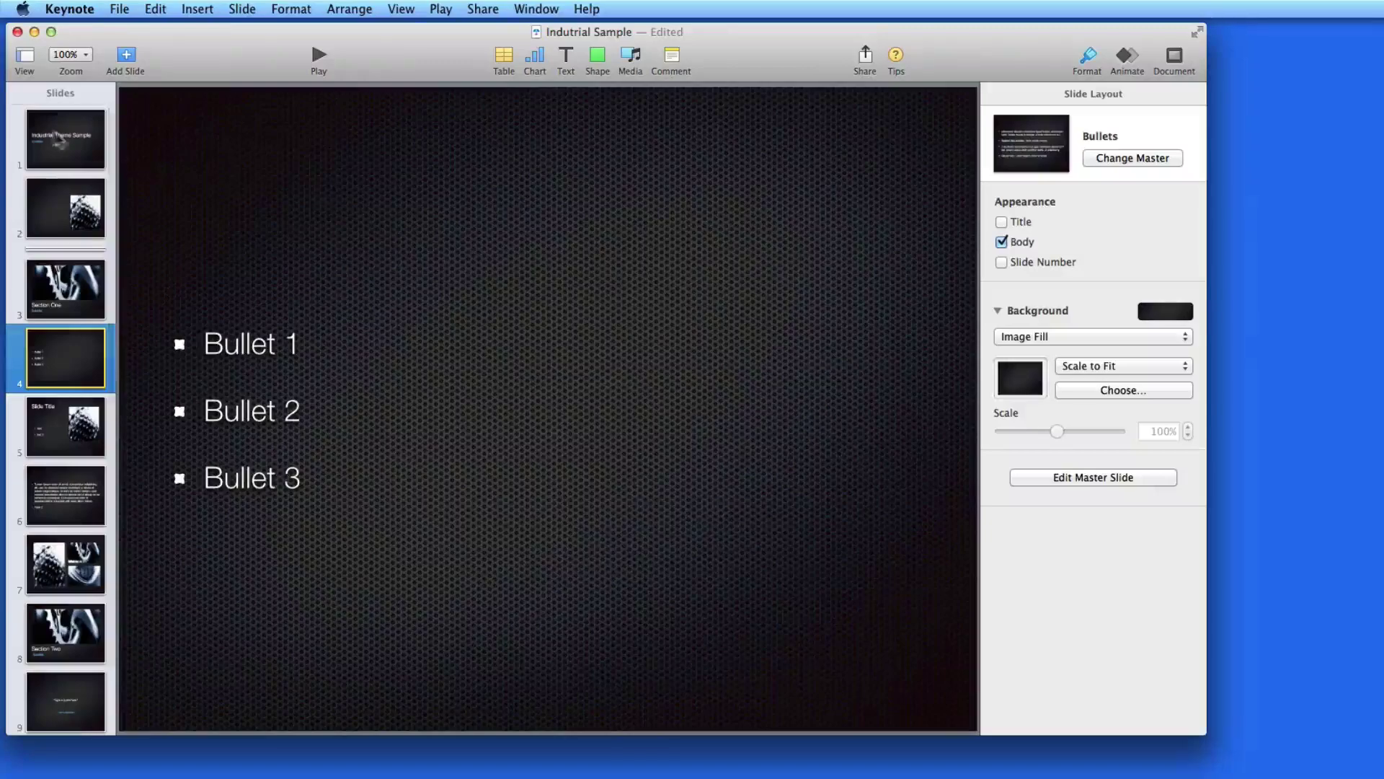
pyautogui.click(41, 124)
pyautogui.press('Down')
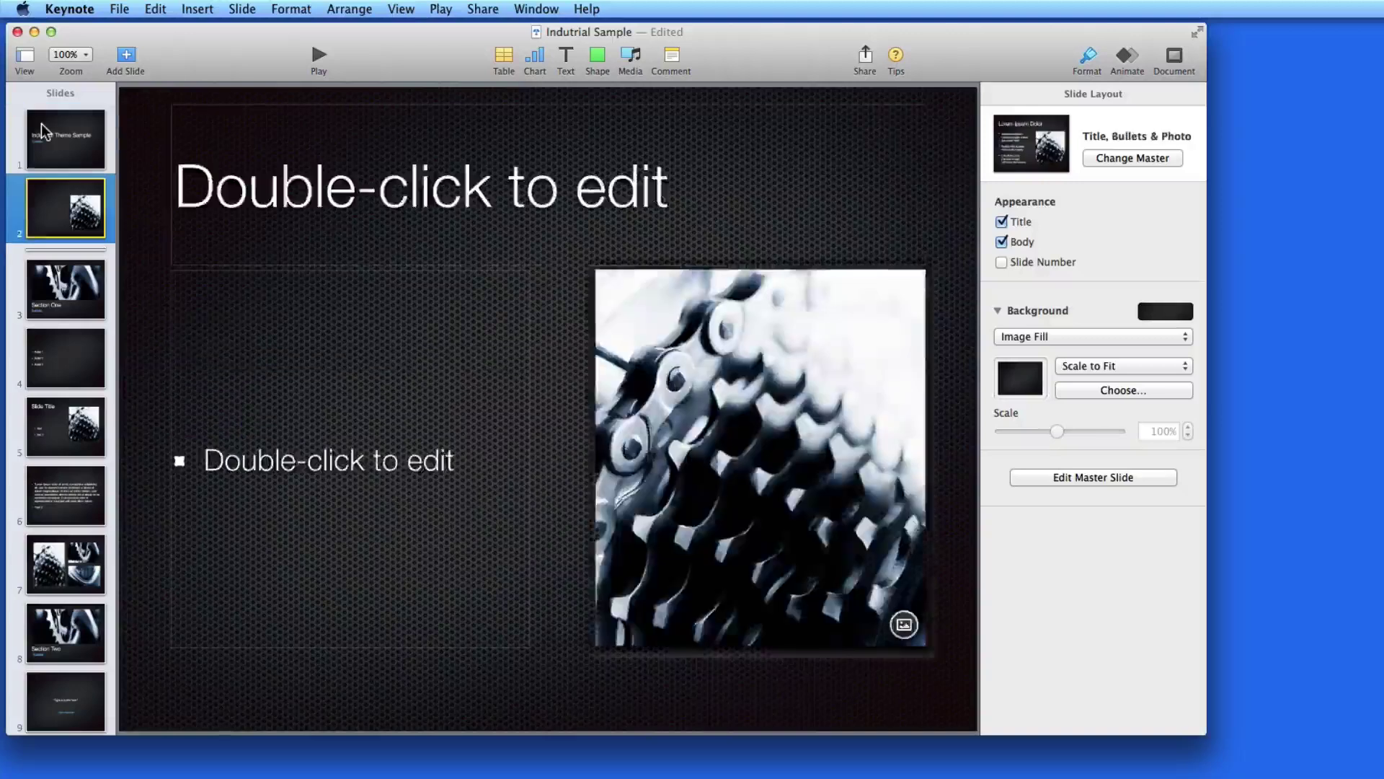
pyautogui.press('Return')
pyautogui.click(78, 291)
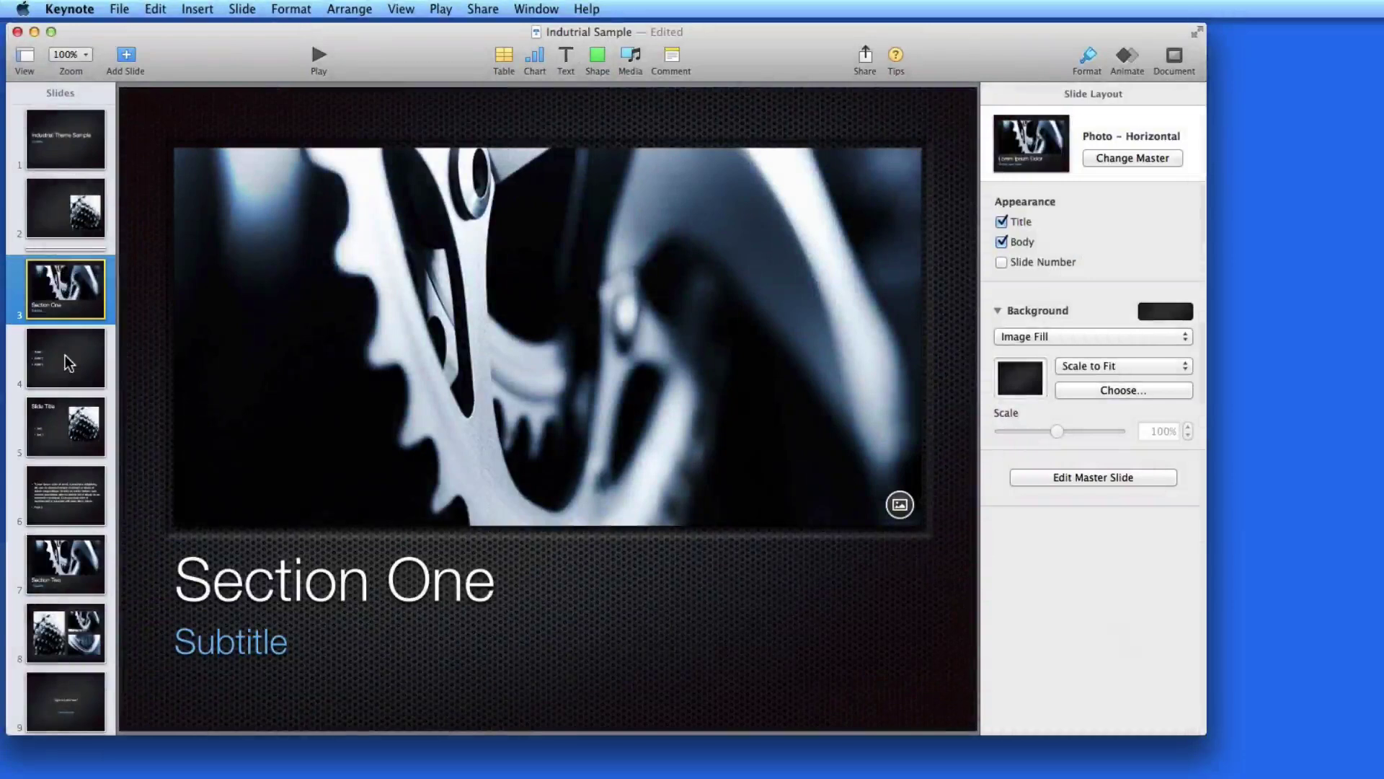
# Indent the Bullets, Slide Title and Lorem ipsum slides under Section One.
pyautogui.moveTo(65, 355); pyautogui.dragTo(77, 354)
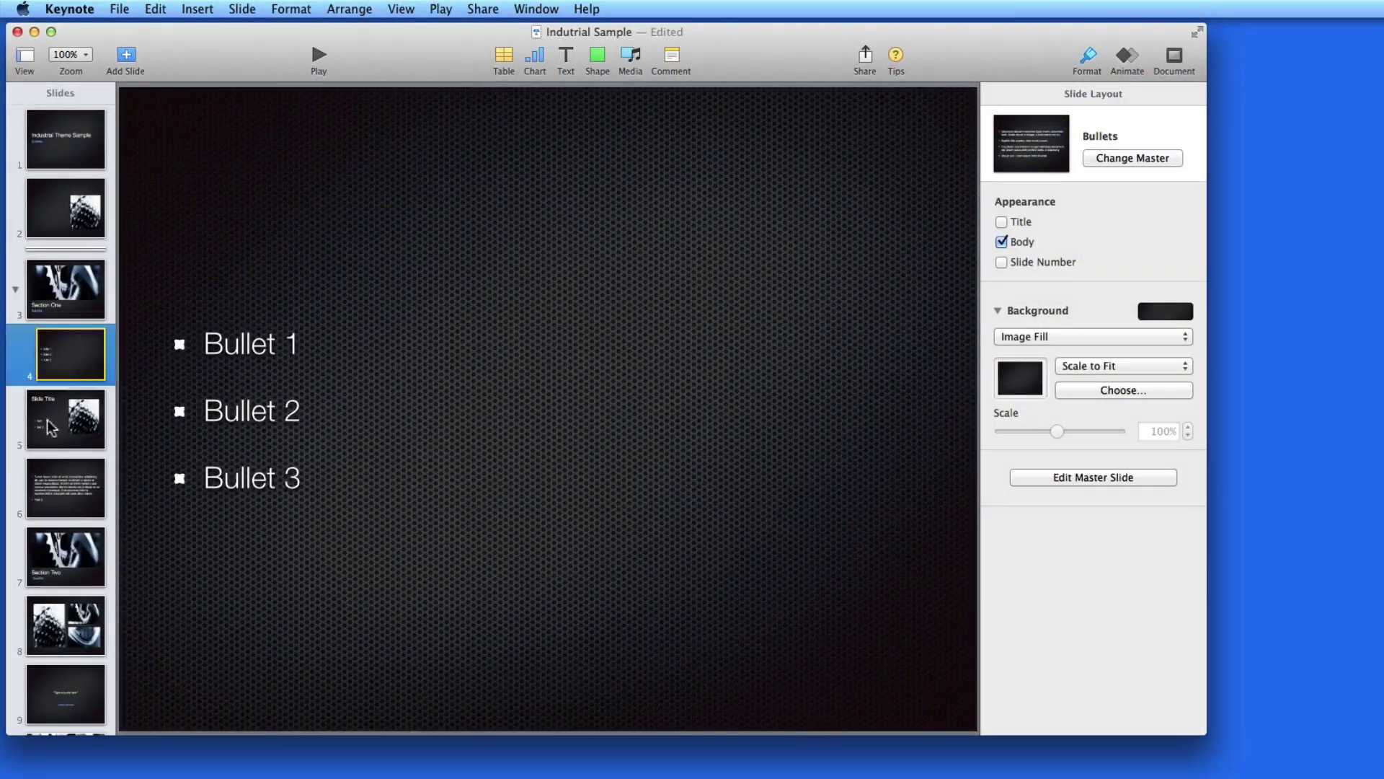
pyautogui.click(65, 425)
pyautogui.moveTo(65, 426); pyautogui.dragTo(67, 421)
pyautogui.moveTo(64, 485); pyautogui.dragTo(72, 487)
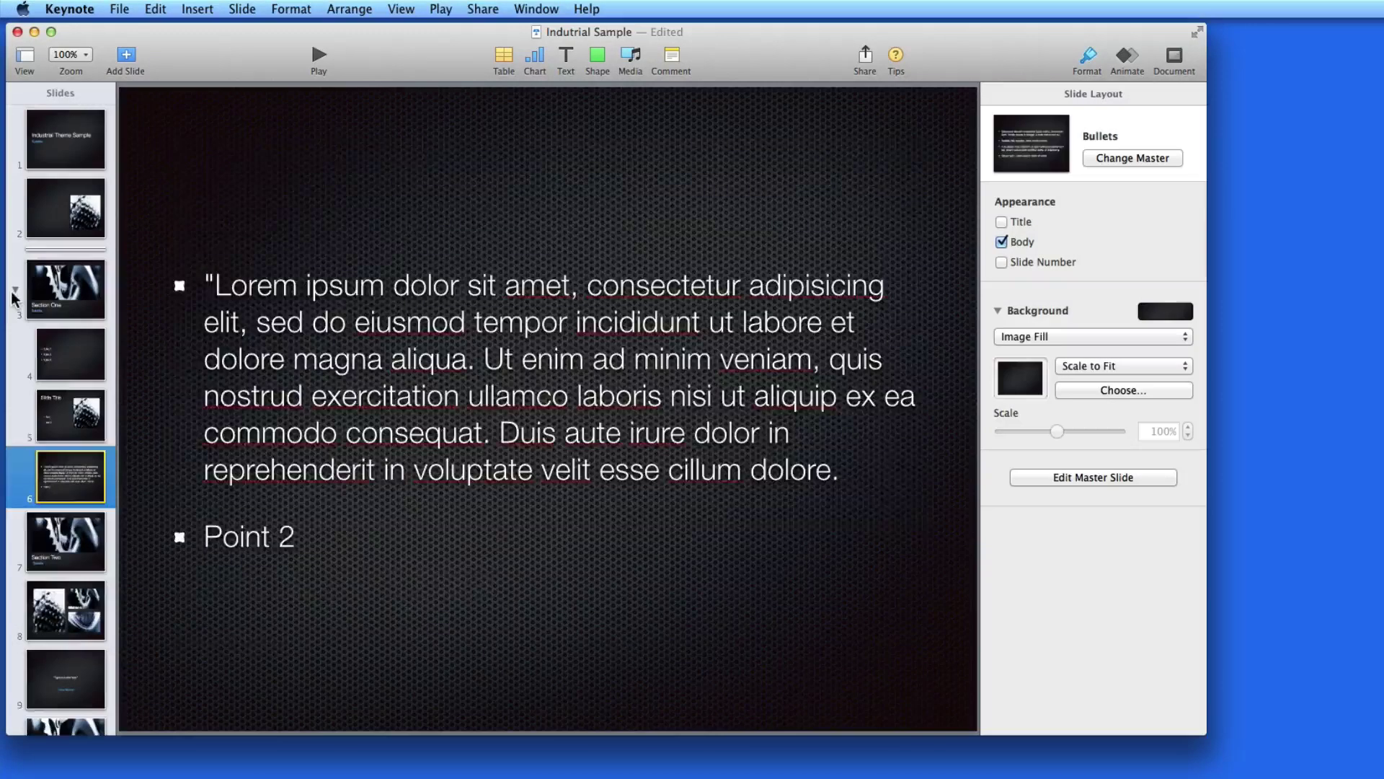
# Collapse and expand the Section One group, then adjust the Slide Title and Lorem ipsum nesting levels.
pyautogui.click(13, 294)
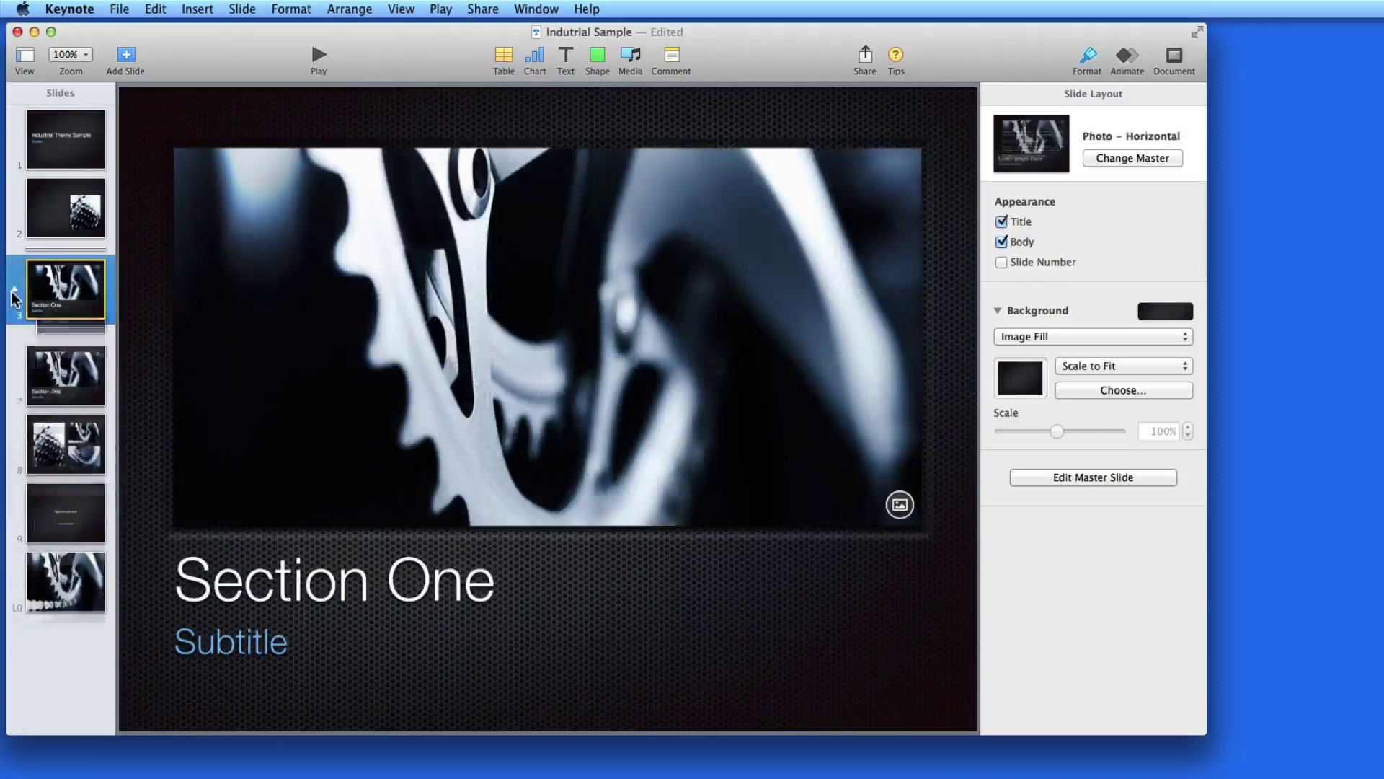
pyautogui.click(13, 293)
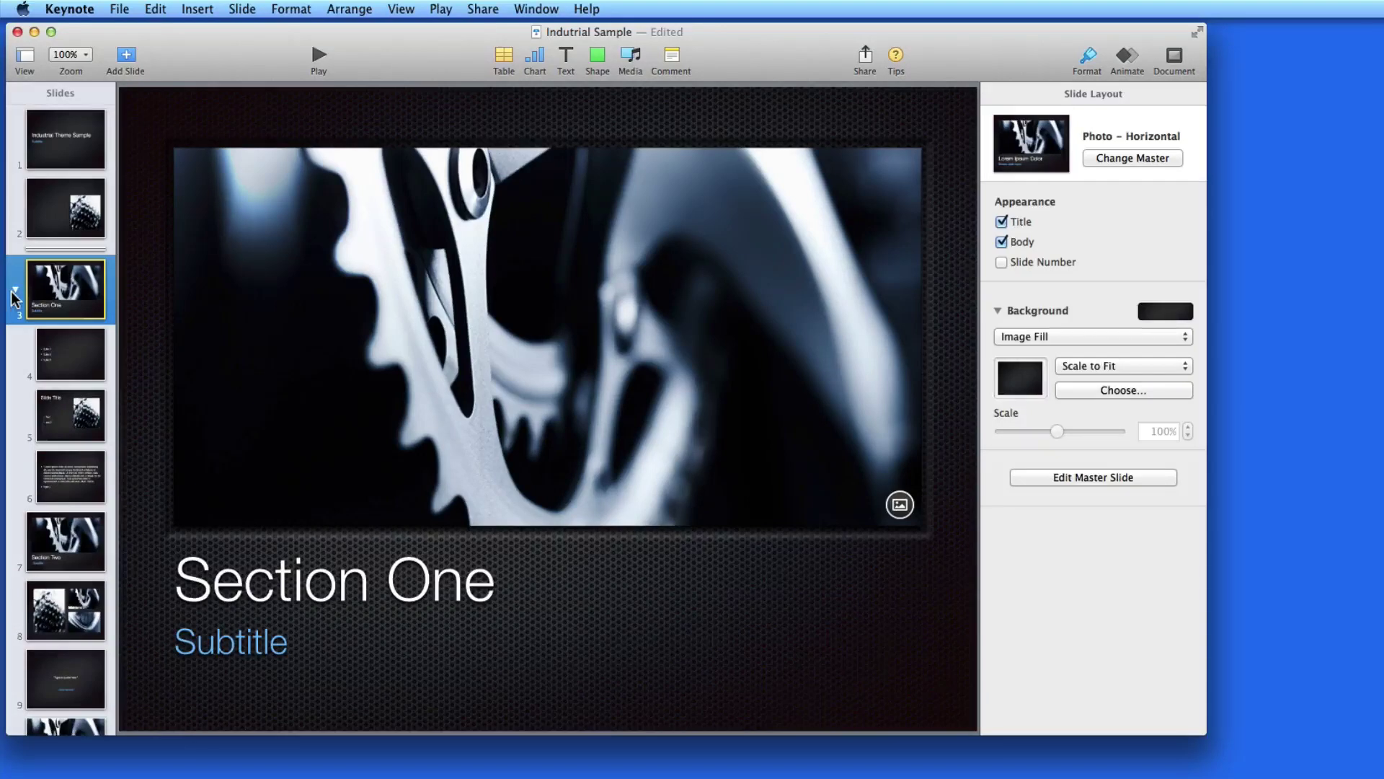
pyautogui.click(81, 426)
pyautogui.moveTo(81, 426); pyautogui.dragTo(85, 470)
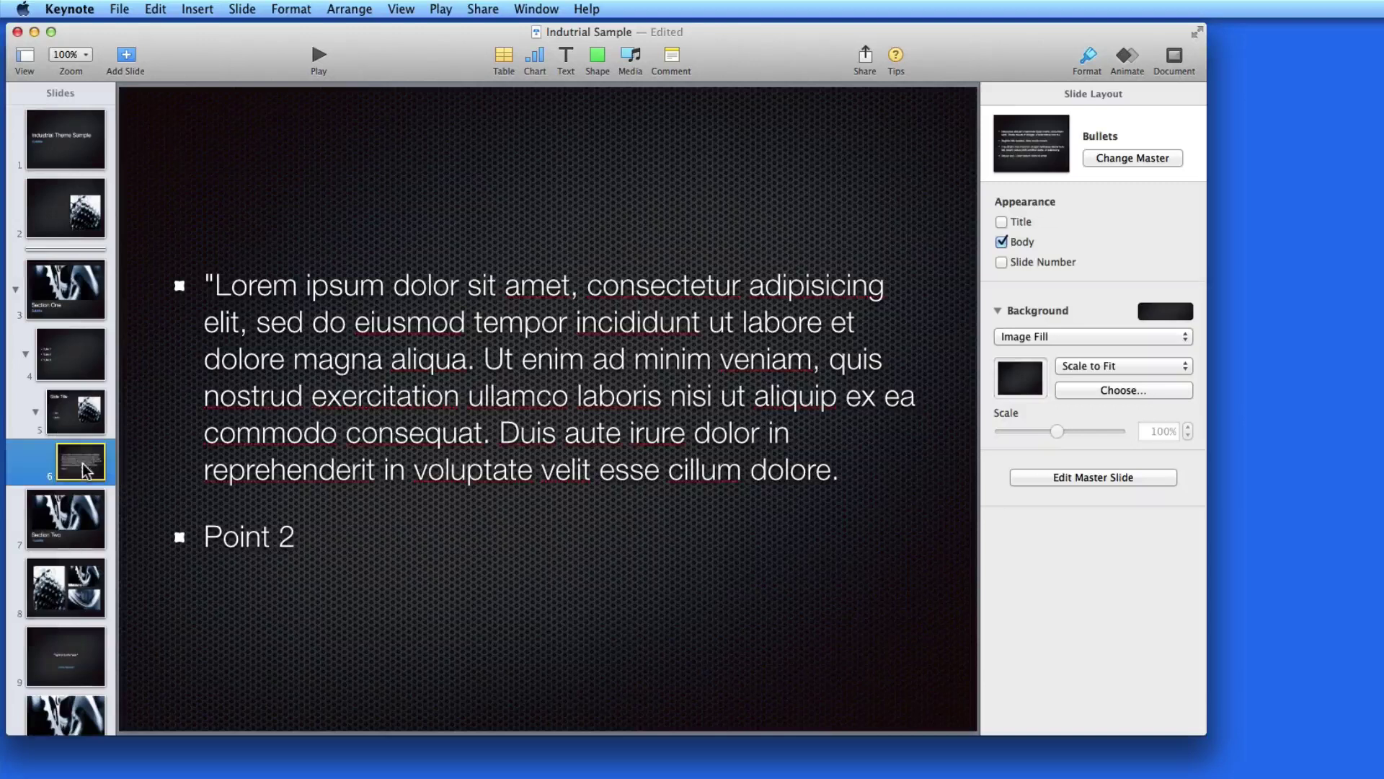
pyautogui.click(31, 422)
pyautogui.click(16, 356)
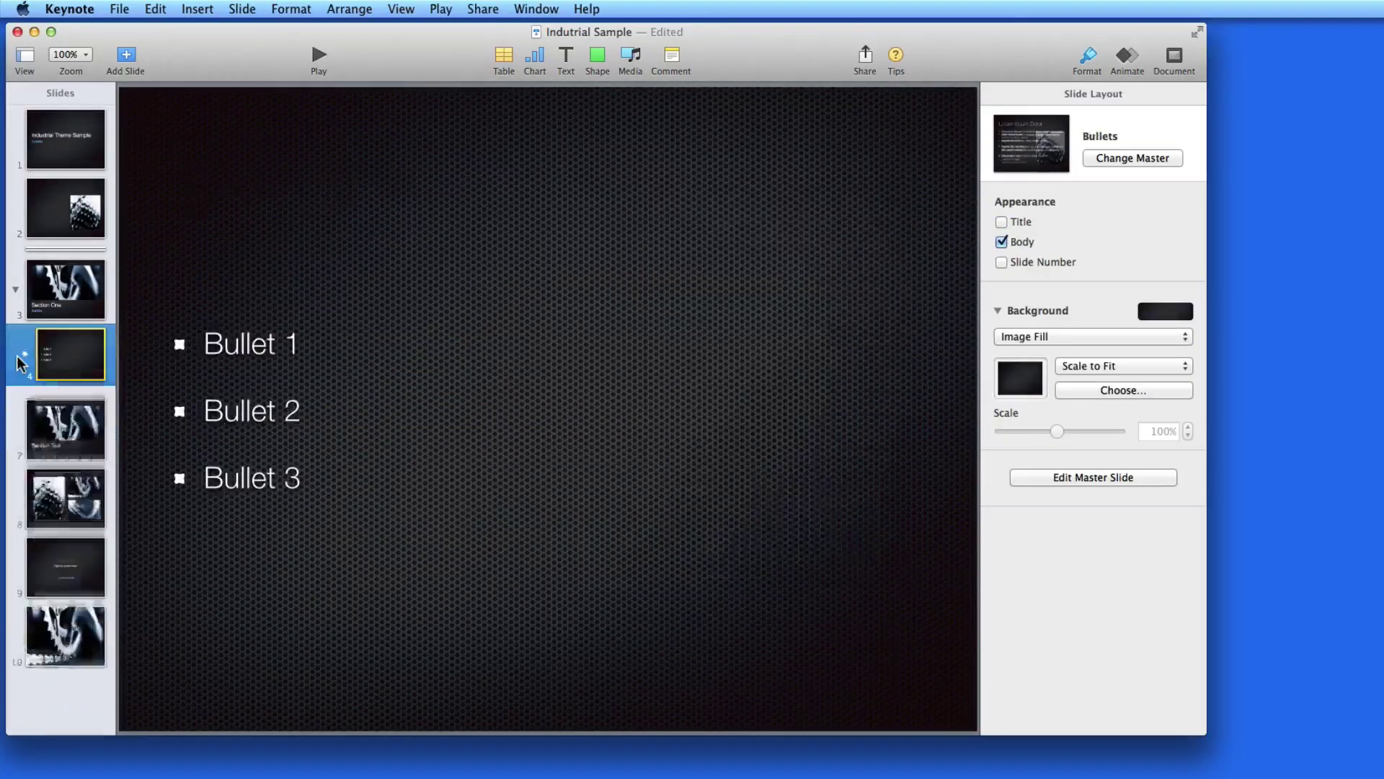
pyautogui.moveTo(72, 466); pyautogui.dragTo(61, 421)
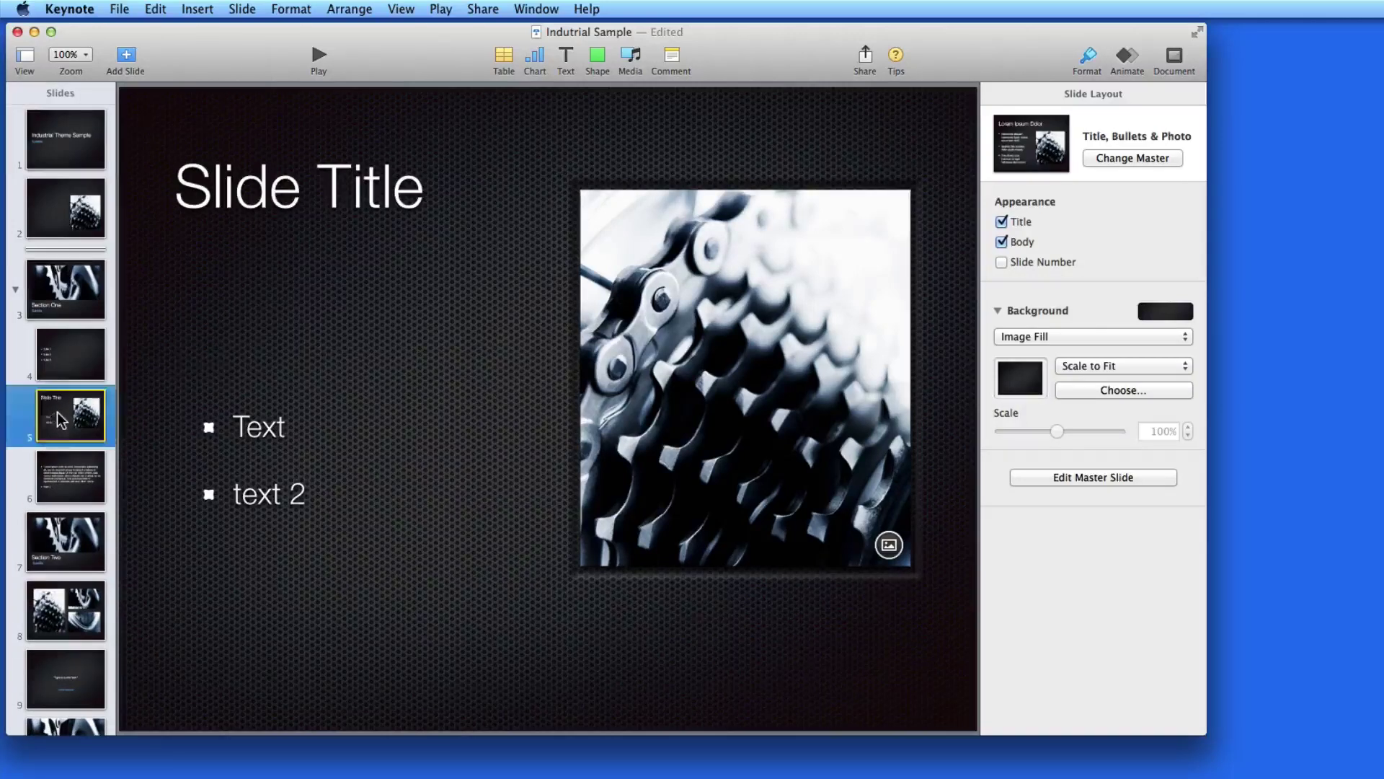
# Show the slide number on the Industrial Theme Sample title slide, keeping its subtitle visible.
pyautogui.click(65, 138)
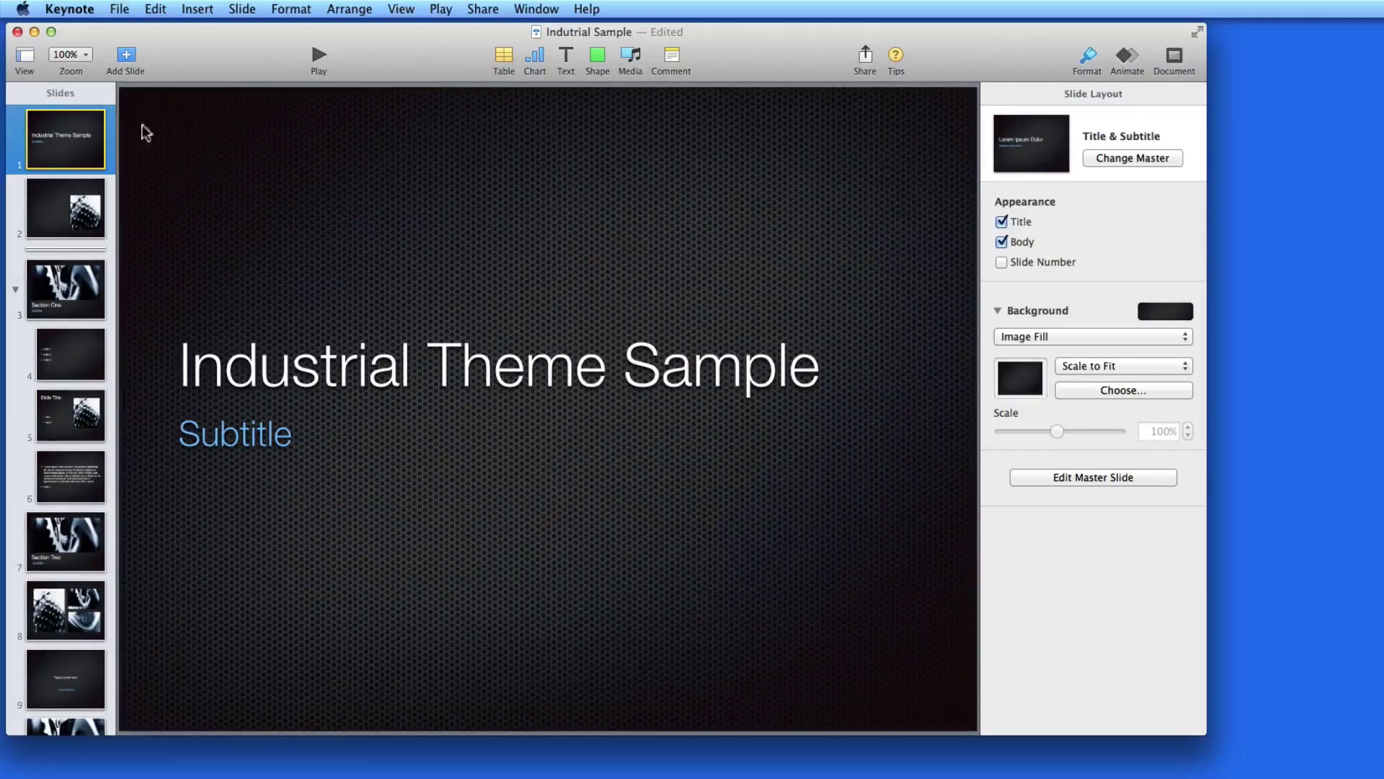
pyautogui.click(68, 218)
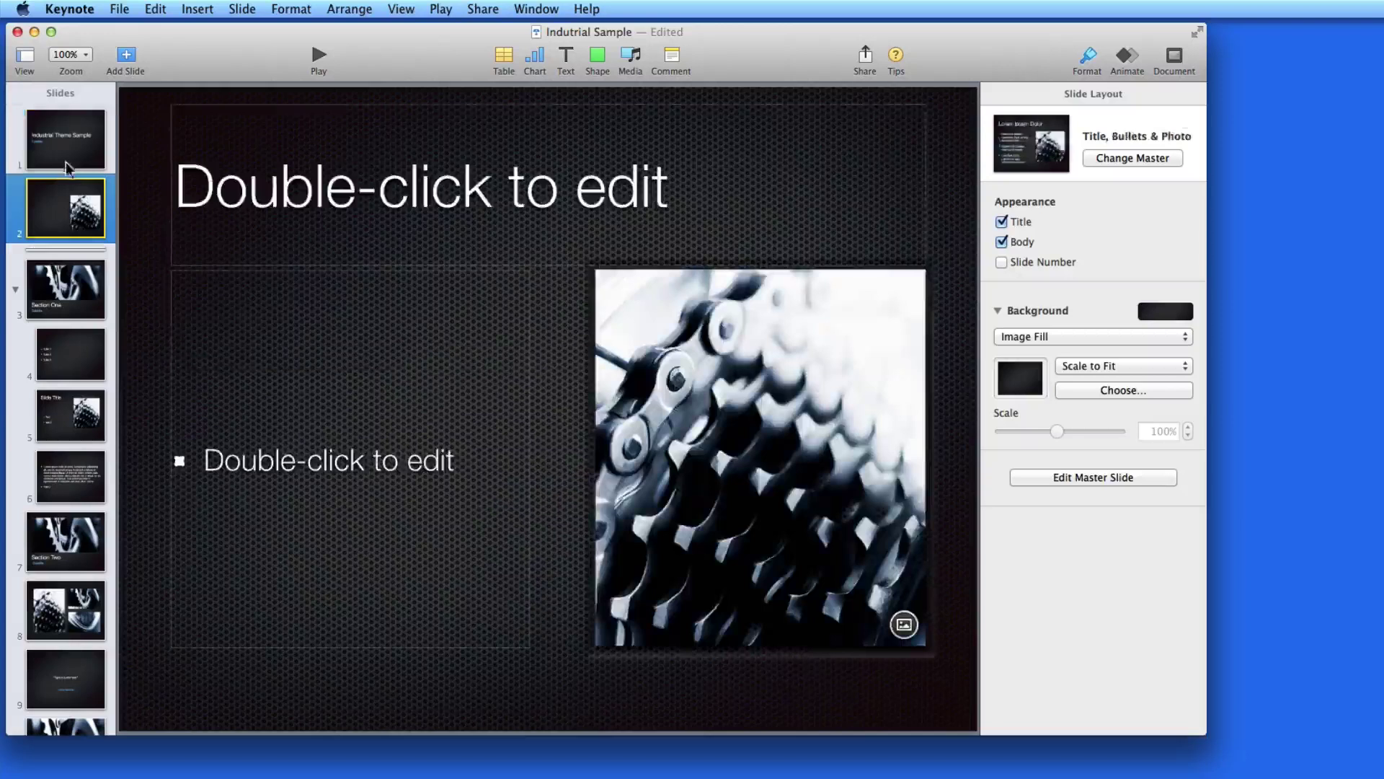
pyautogui.click(67, 159)
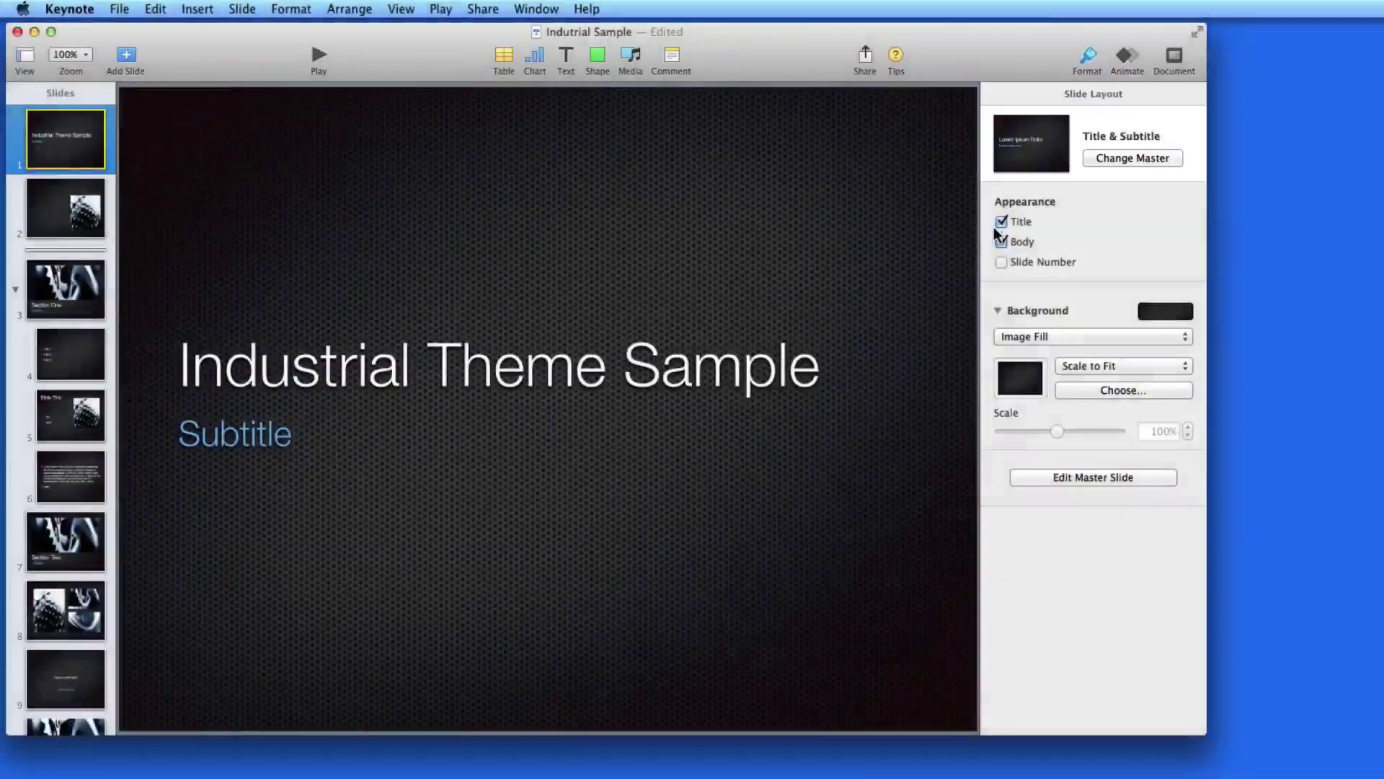
pyautogui.click(1001, 242)
pyautogui.click(1001, 242)
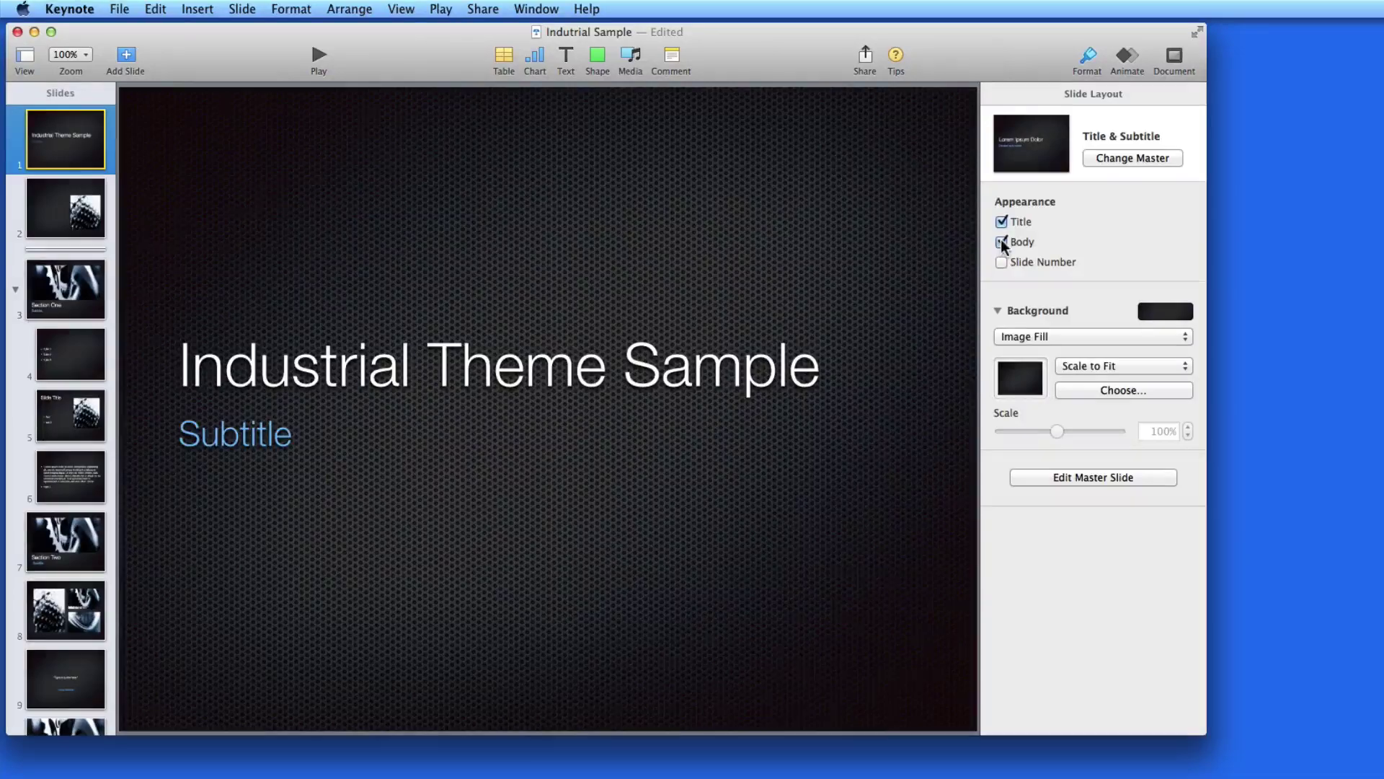
pyautogui.click(1002, 263)
# Turn on slide numbers for all slides and check slides 2 and Section One.
pyautogui.click(240, 13)
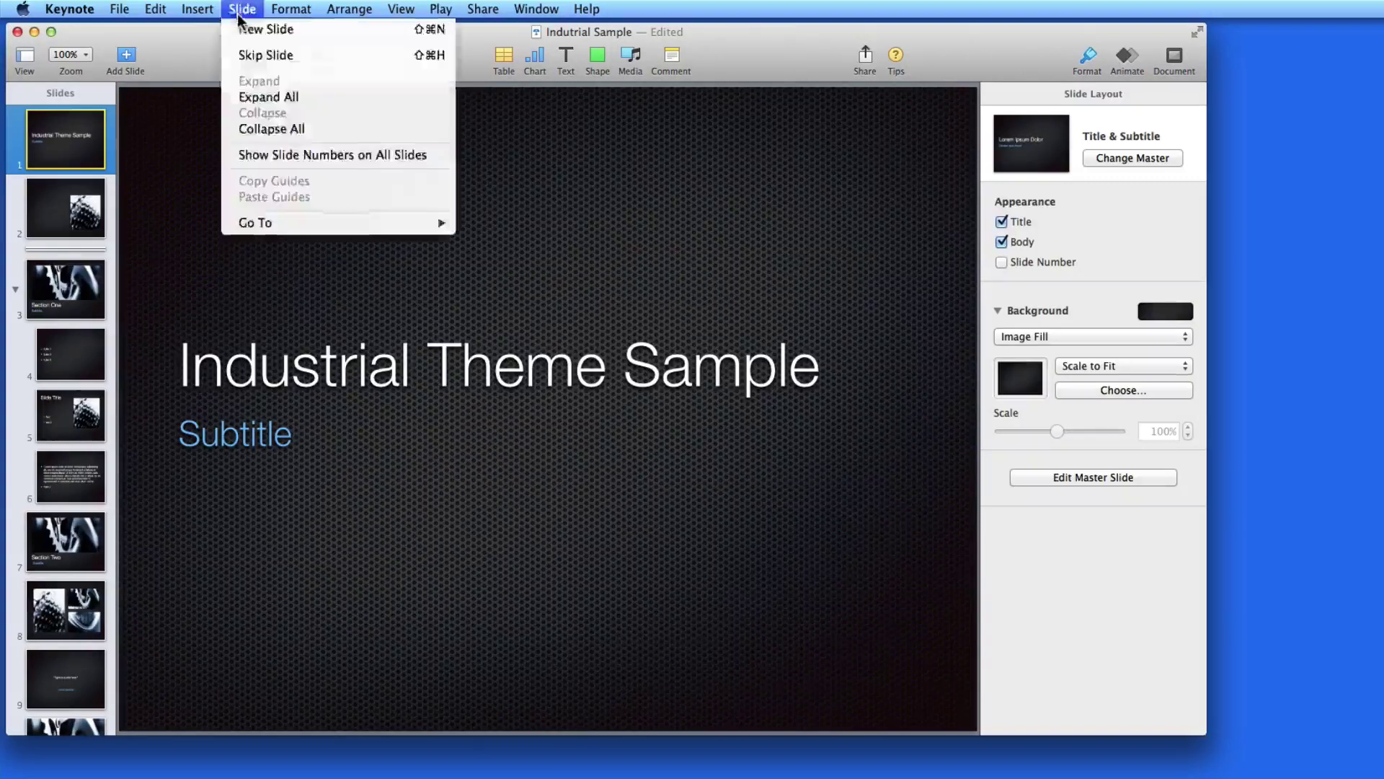
pyautogui.click(236, 155)
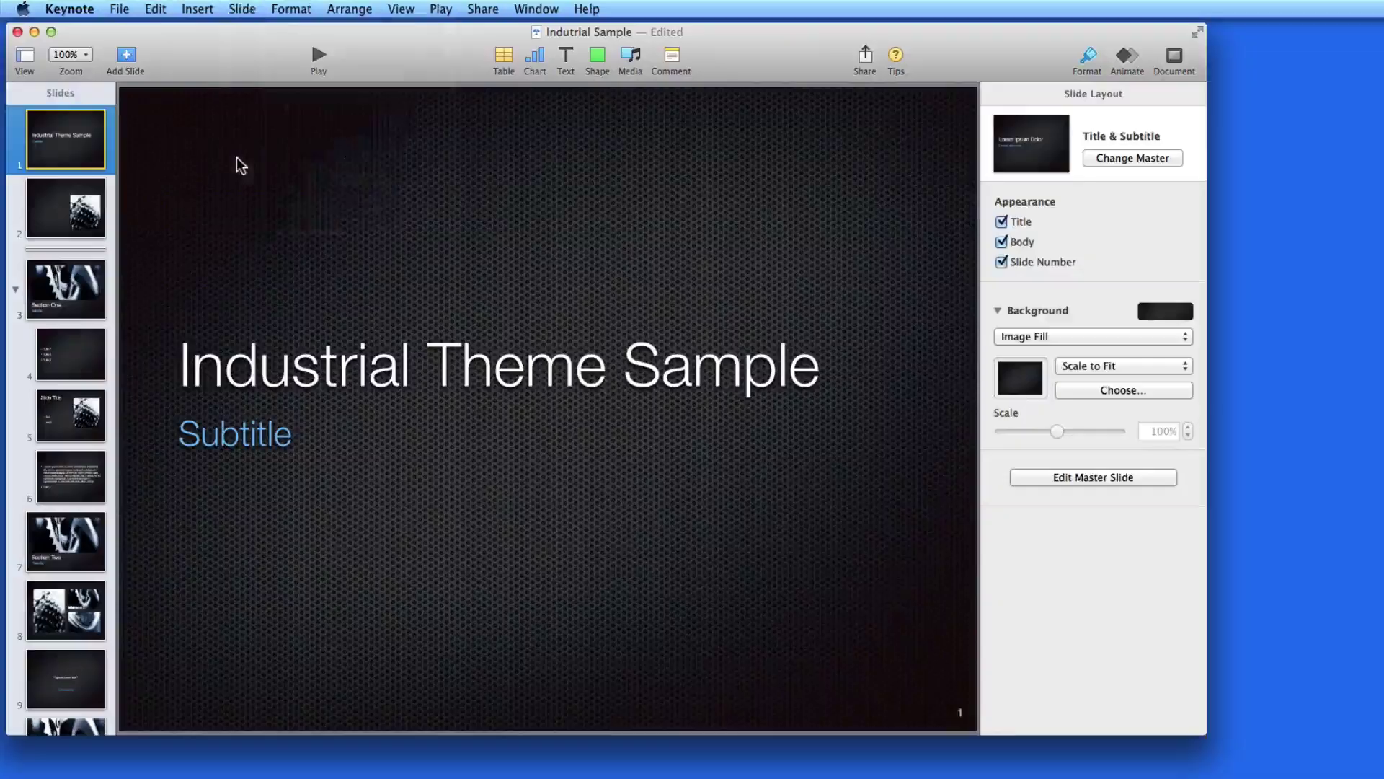
pyautogui.click(68, 209)
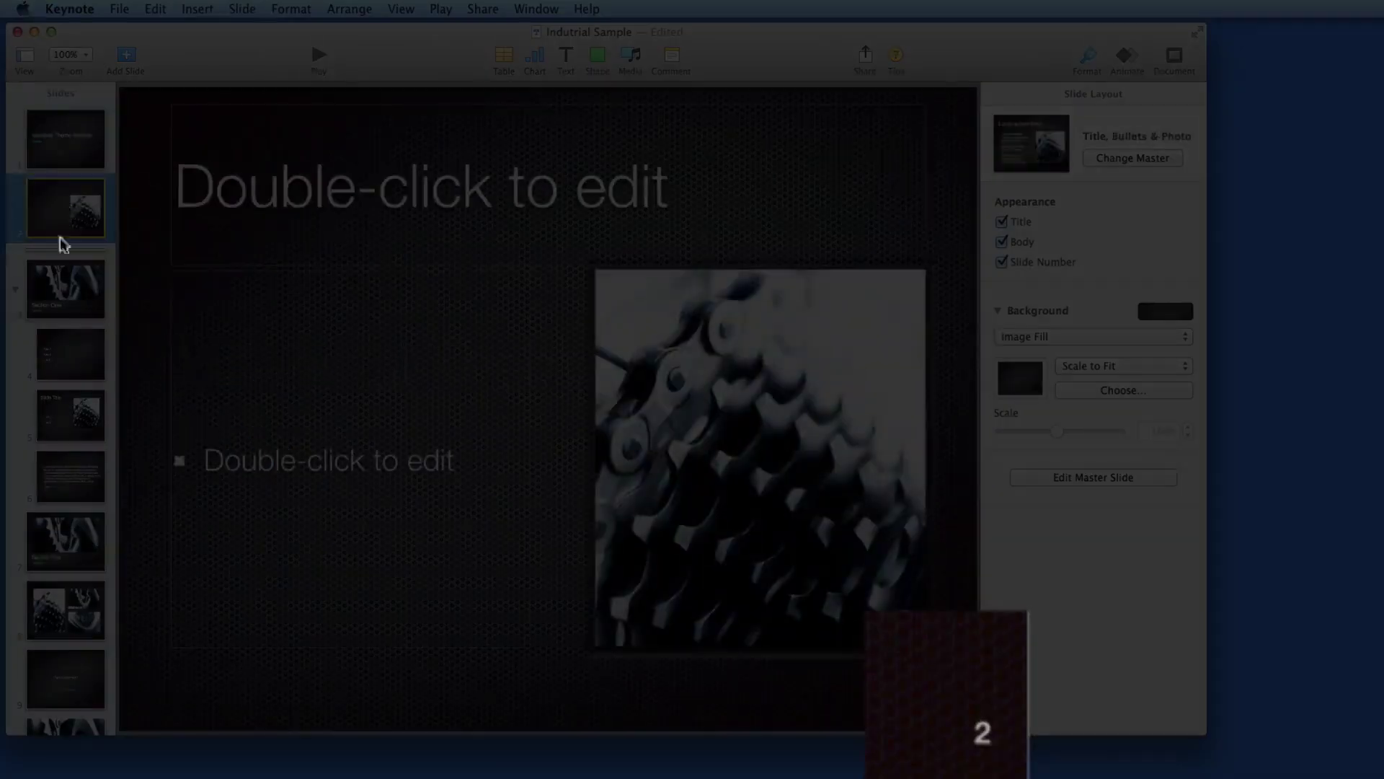
pyautogui.click(56, 298)
pyautogui.click(61, 209)
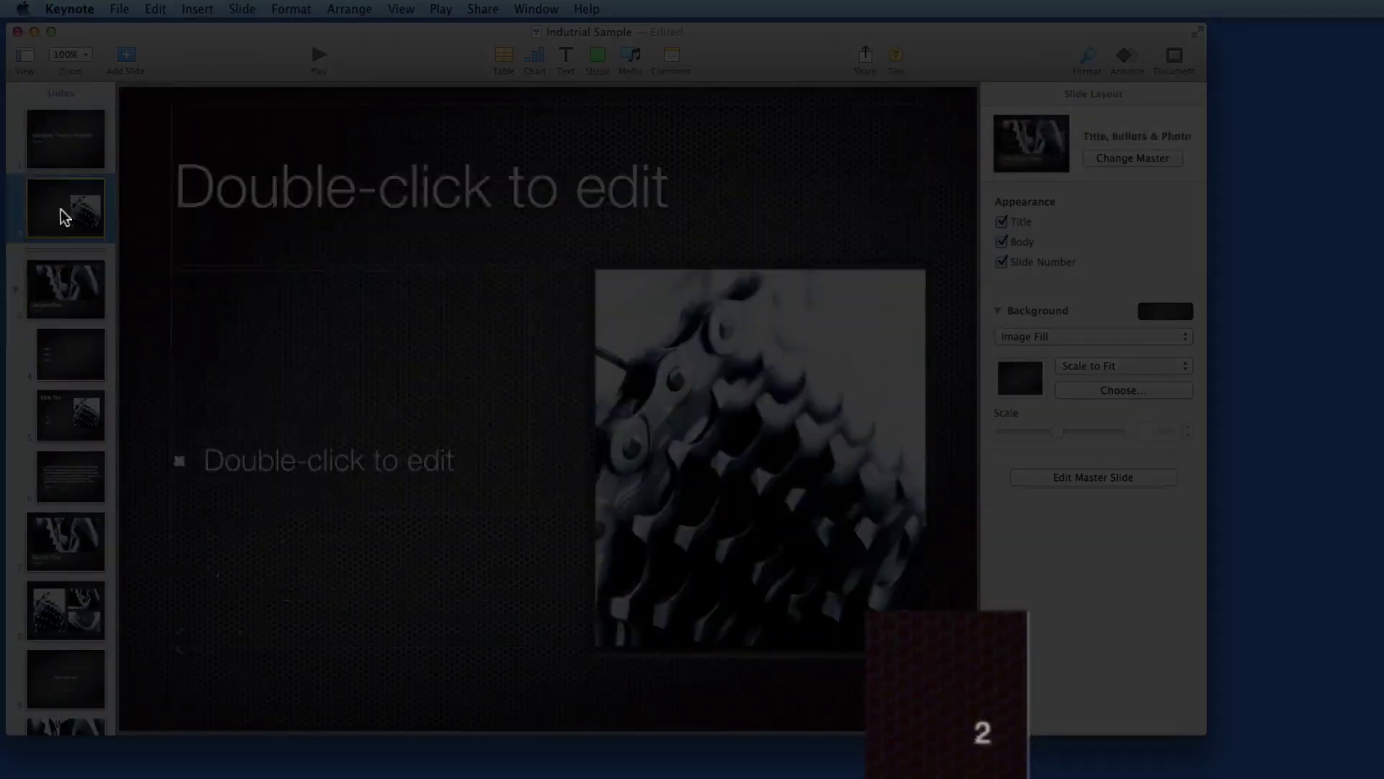
pyautogui.click(58, 156)
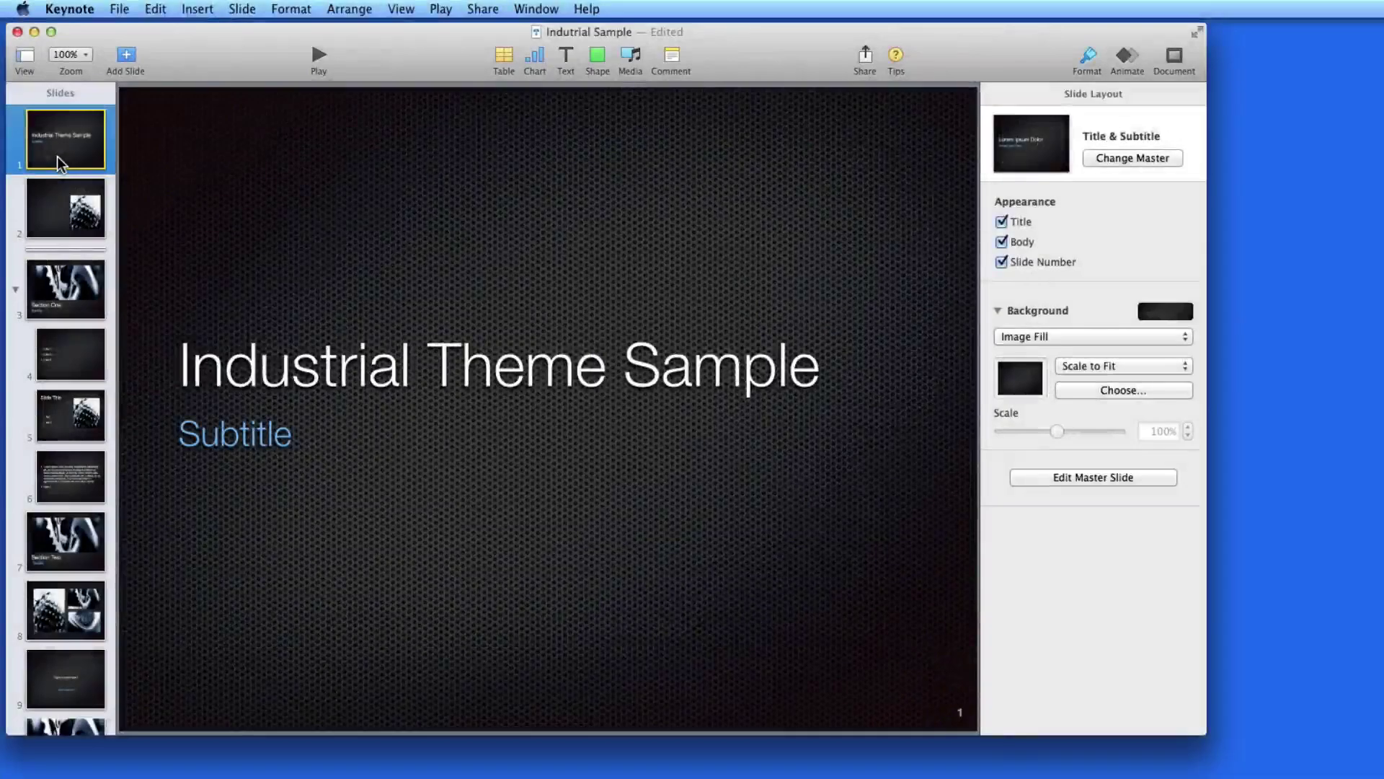
# On the Section One slide, try a Color Fill background, then revert to Image Fill.
pyautogui.click(52, 301)
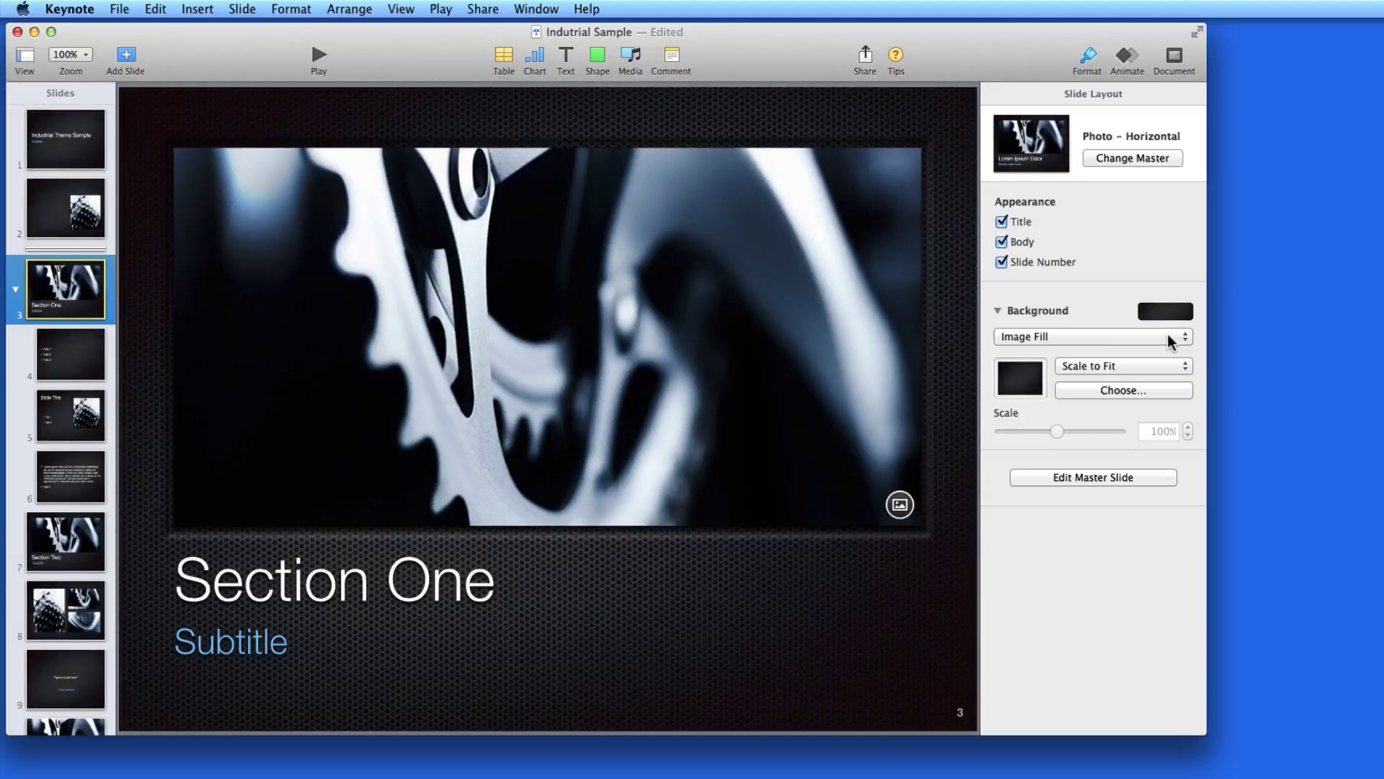
pyautogui.click(1169, 338)
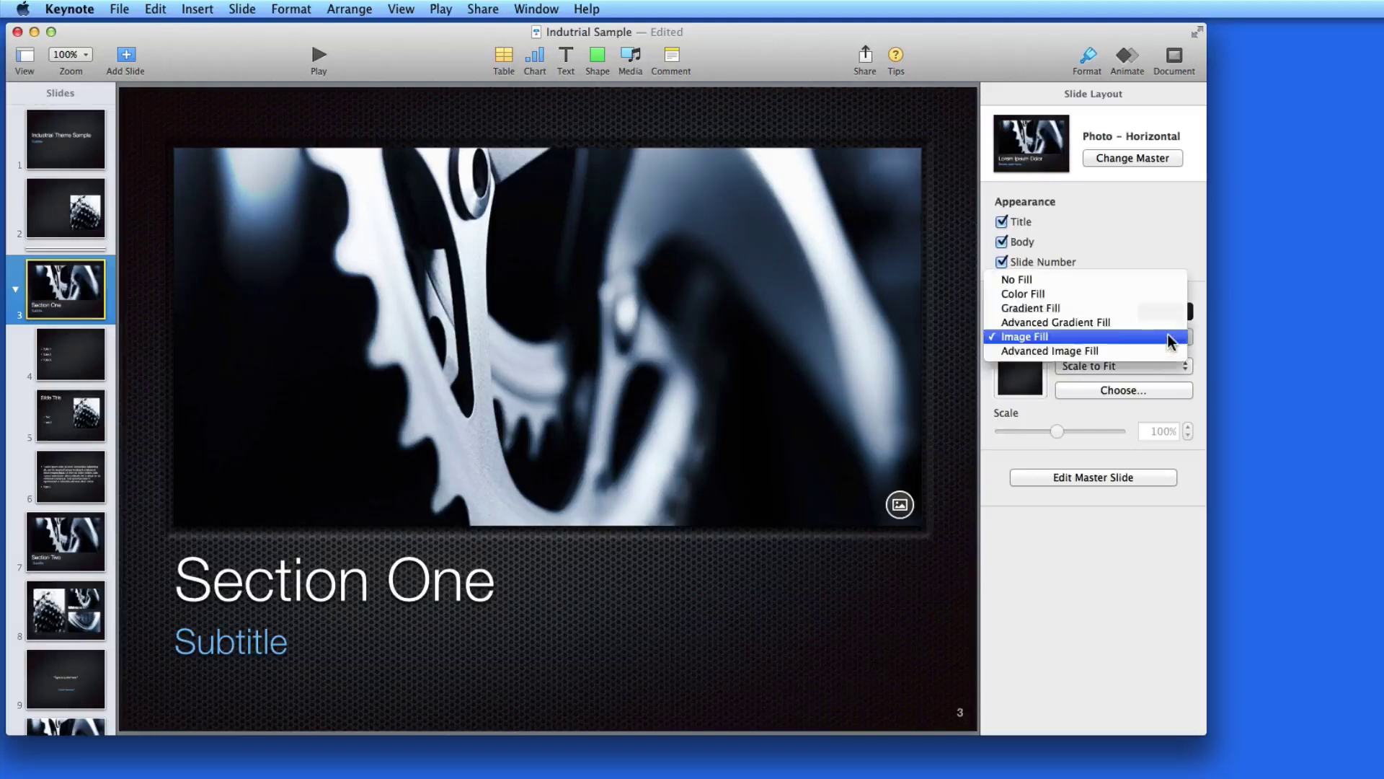
pyautogui.click(1119, 293)
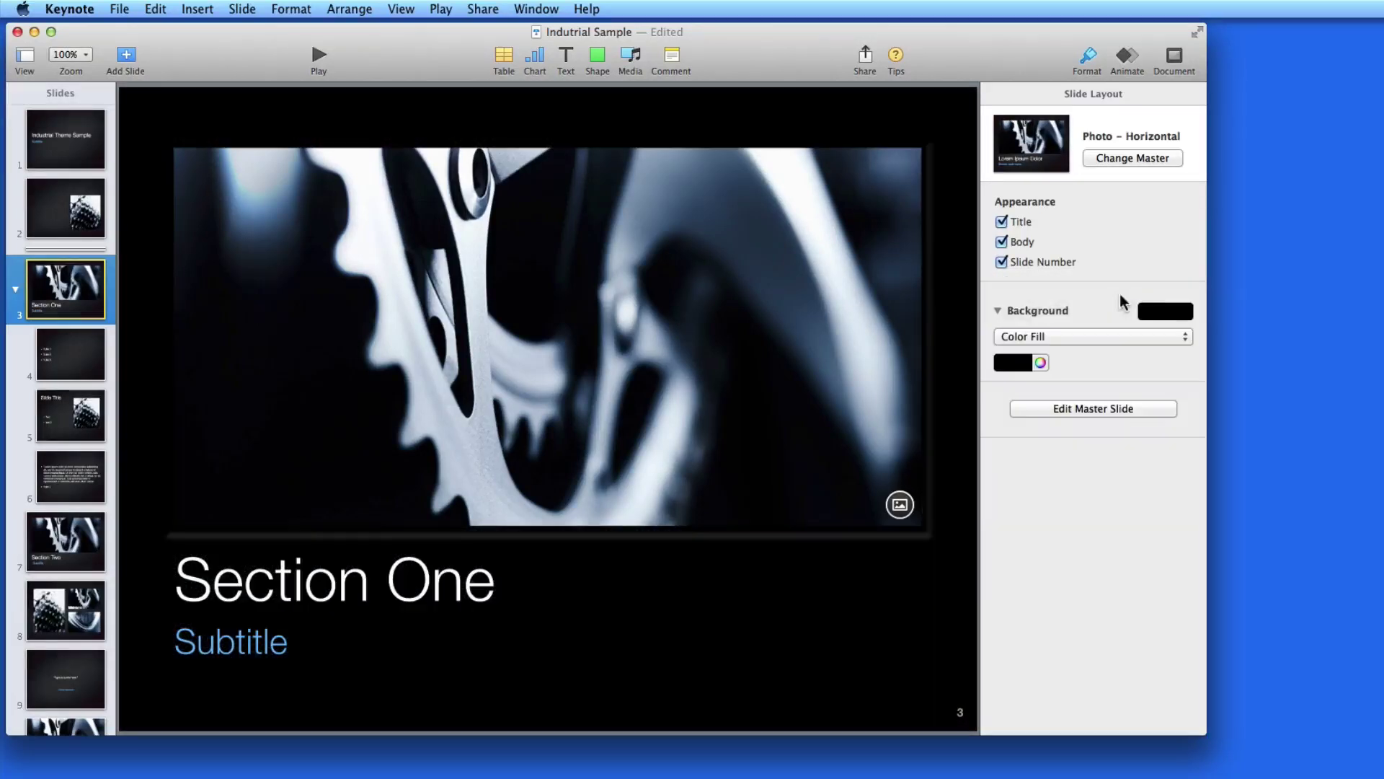
pyautogui.click(1184, 310)
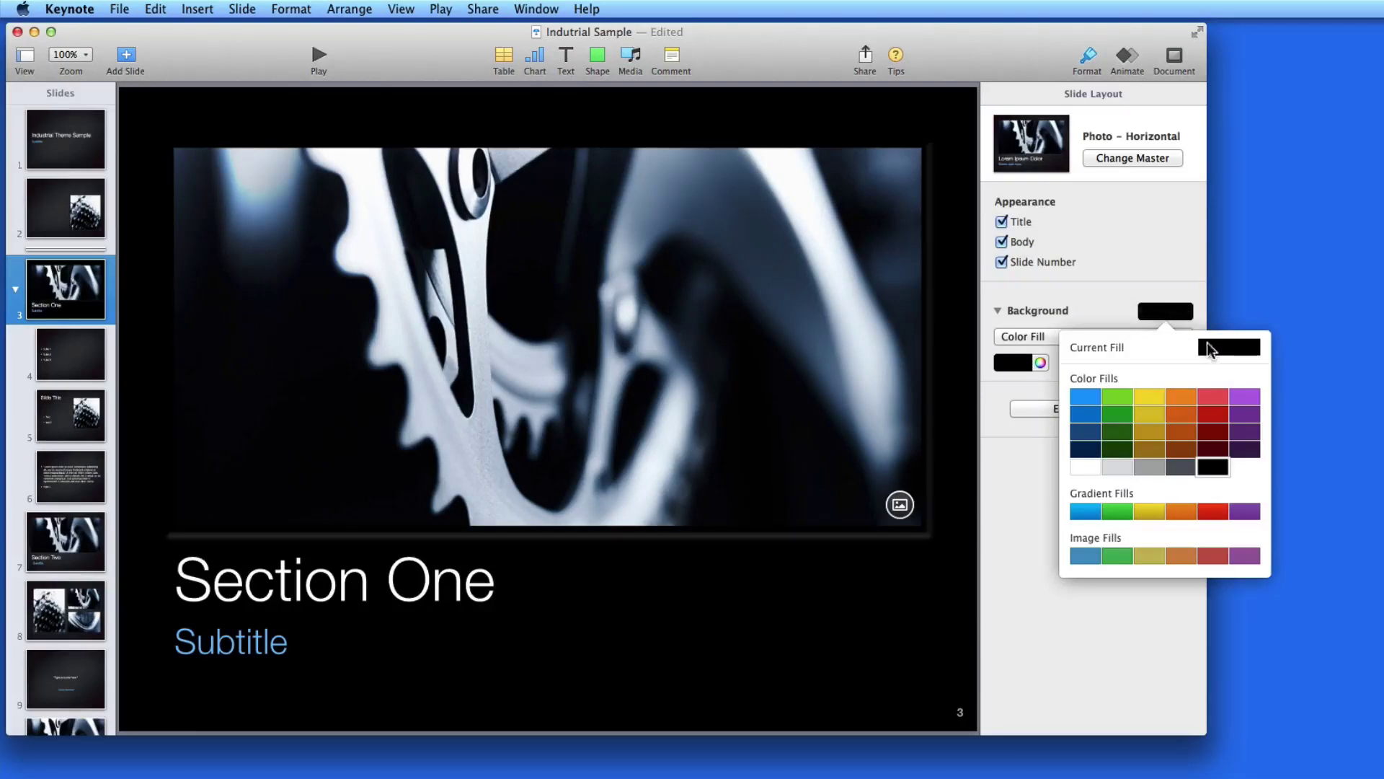
pyautogui.click(1100, 310)
pyautogui.click(1092, 336)
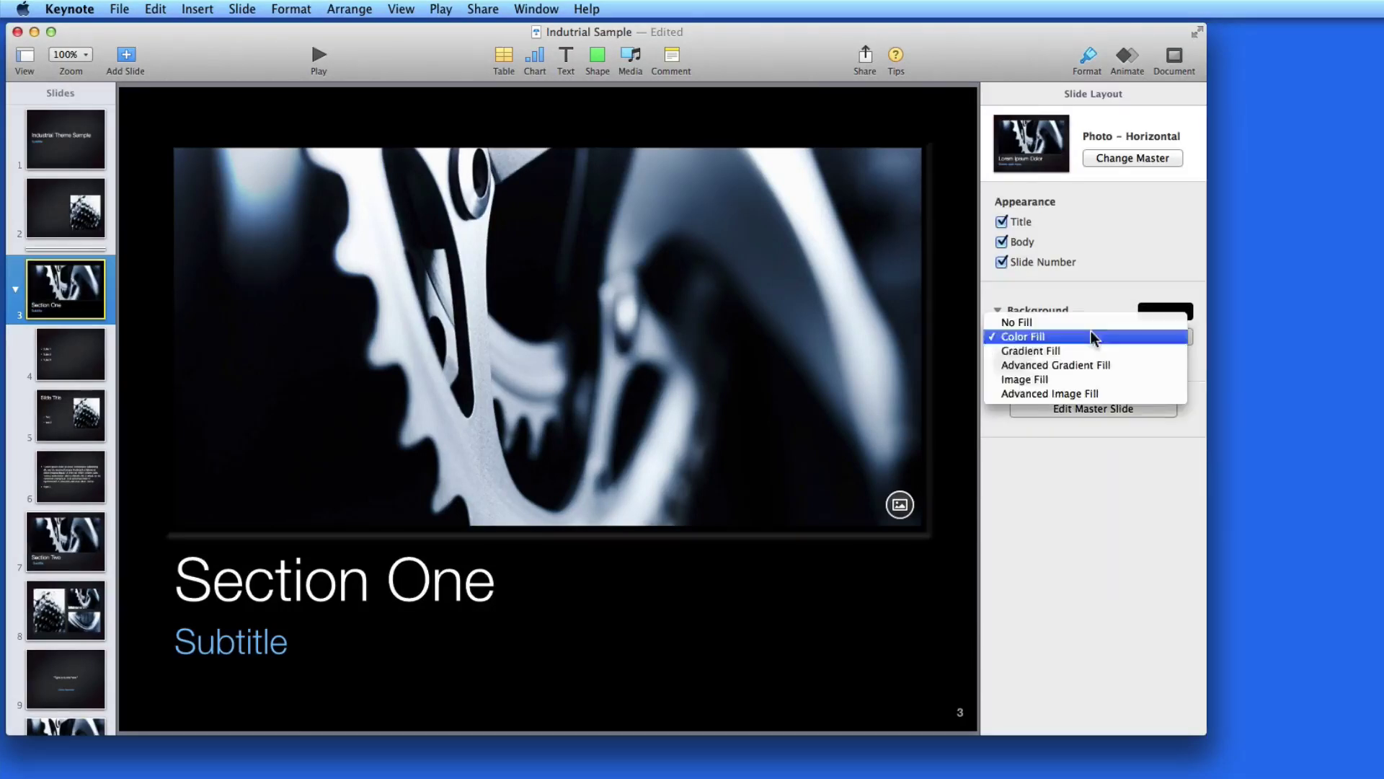
pyautogui.click(1077, 379)
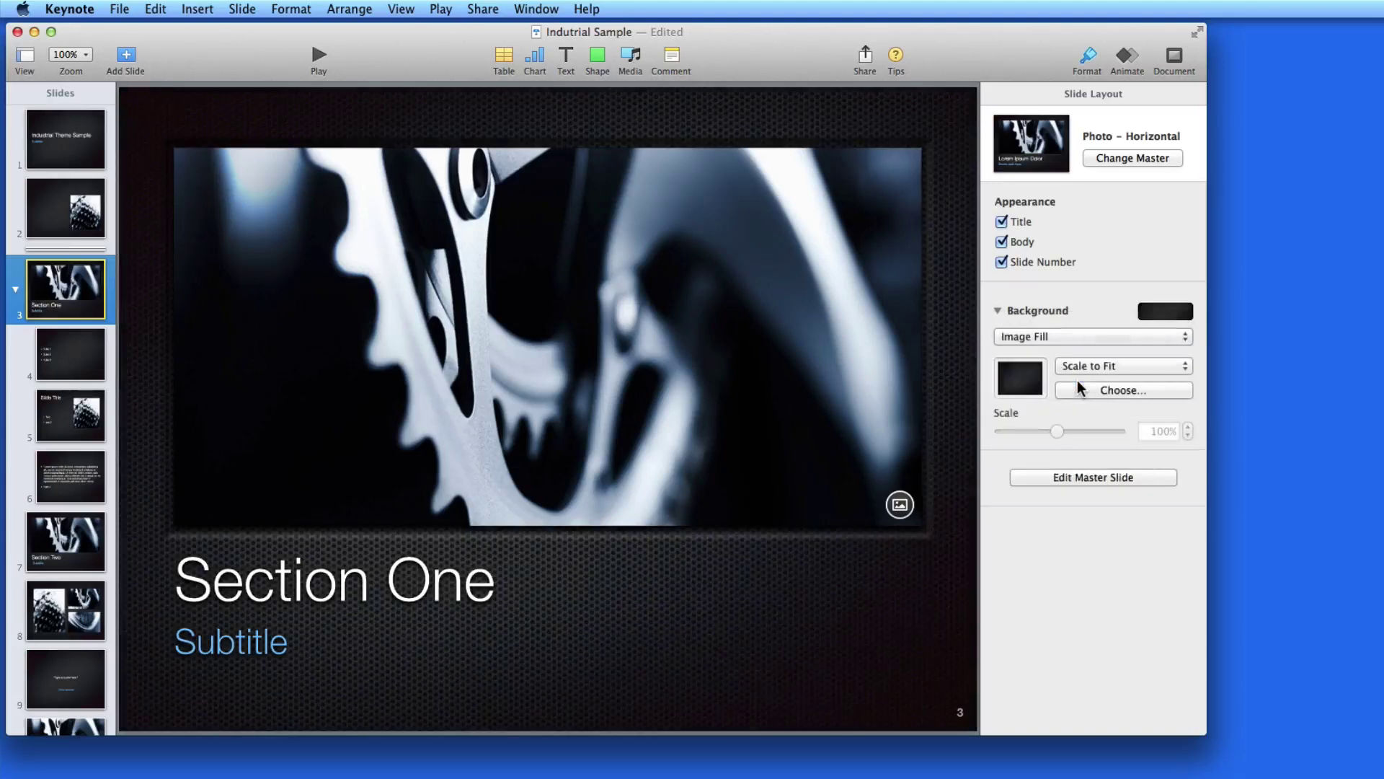
# Give Section One an Advanced Image Fill background with a green tint, tiled.
pyautogui.click(1120, 336)
pyautogui.click(1119, 350)
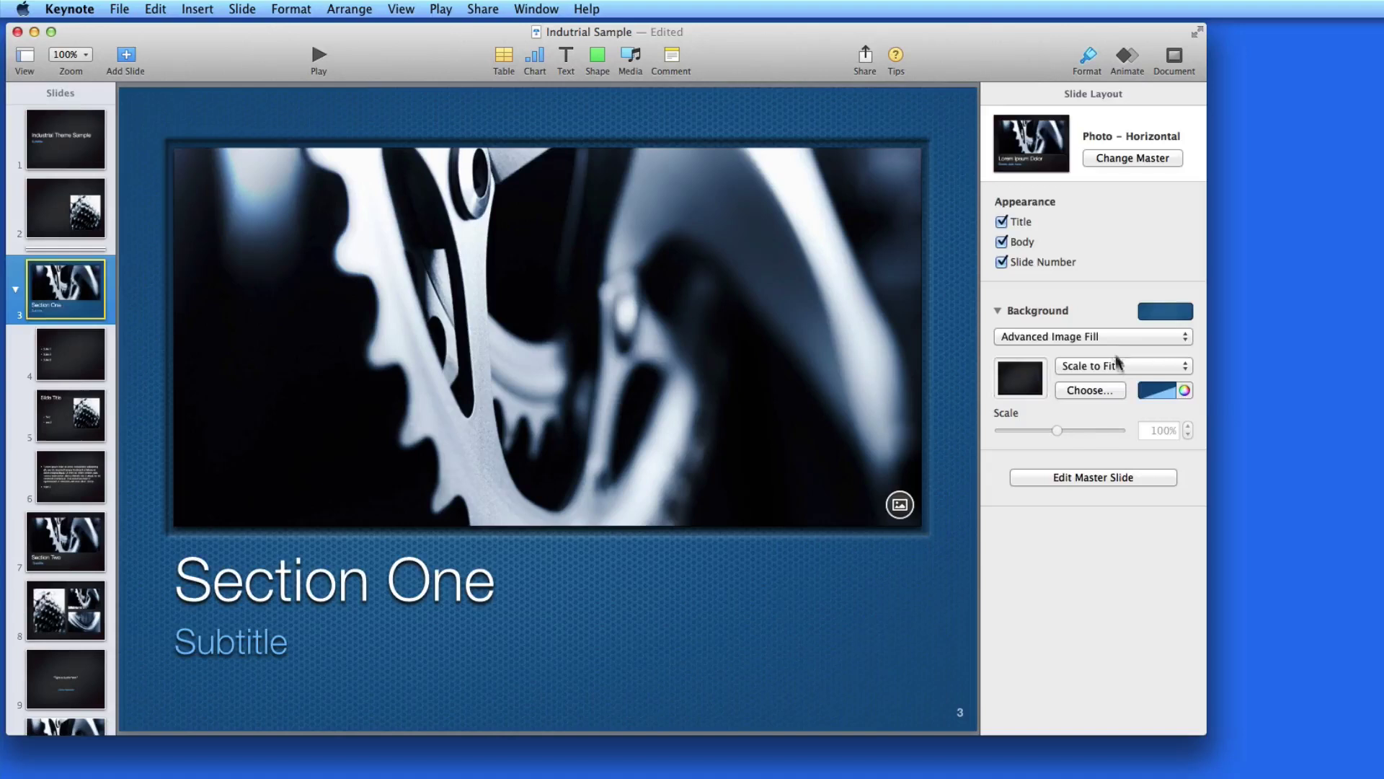
pyautogui.click(1147, 390)
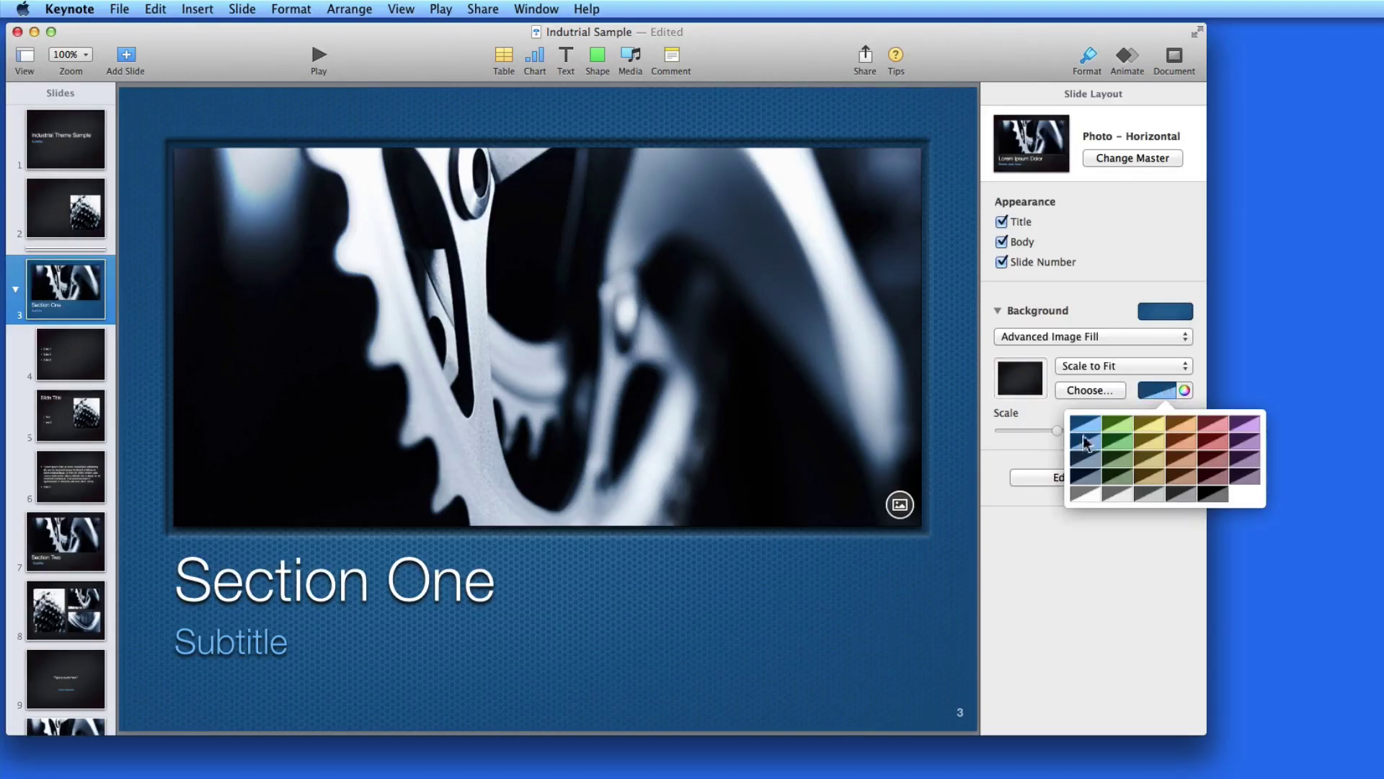
pyautogui.click(1118, 436)
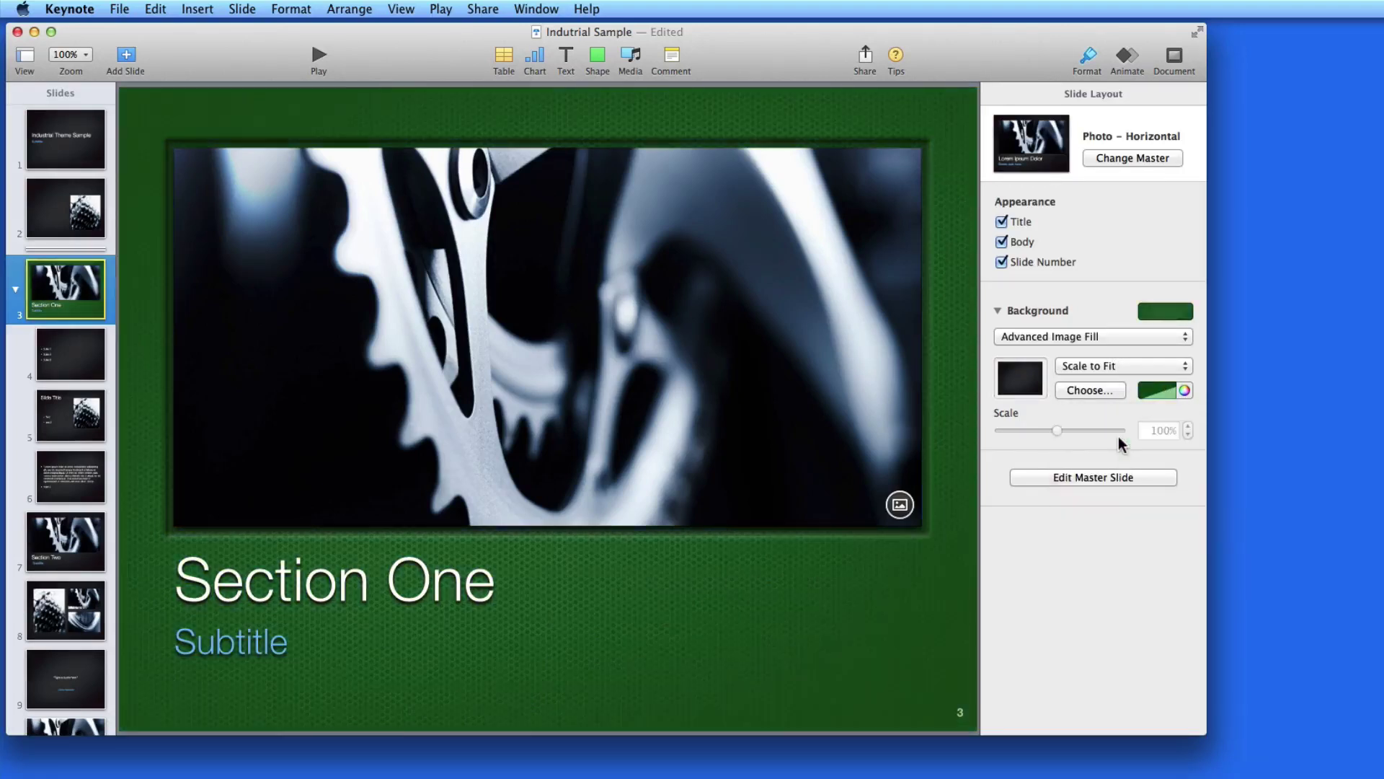
pyautogui.click(1113, 364)
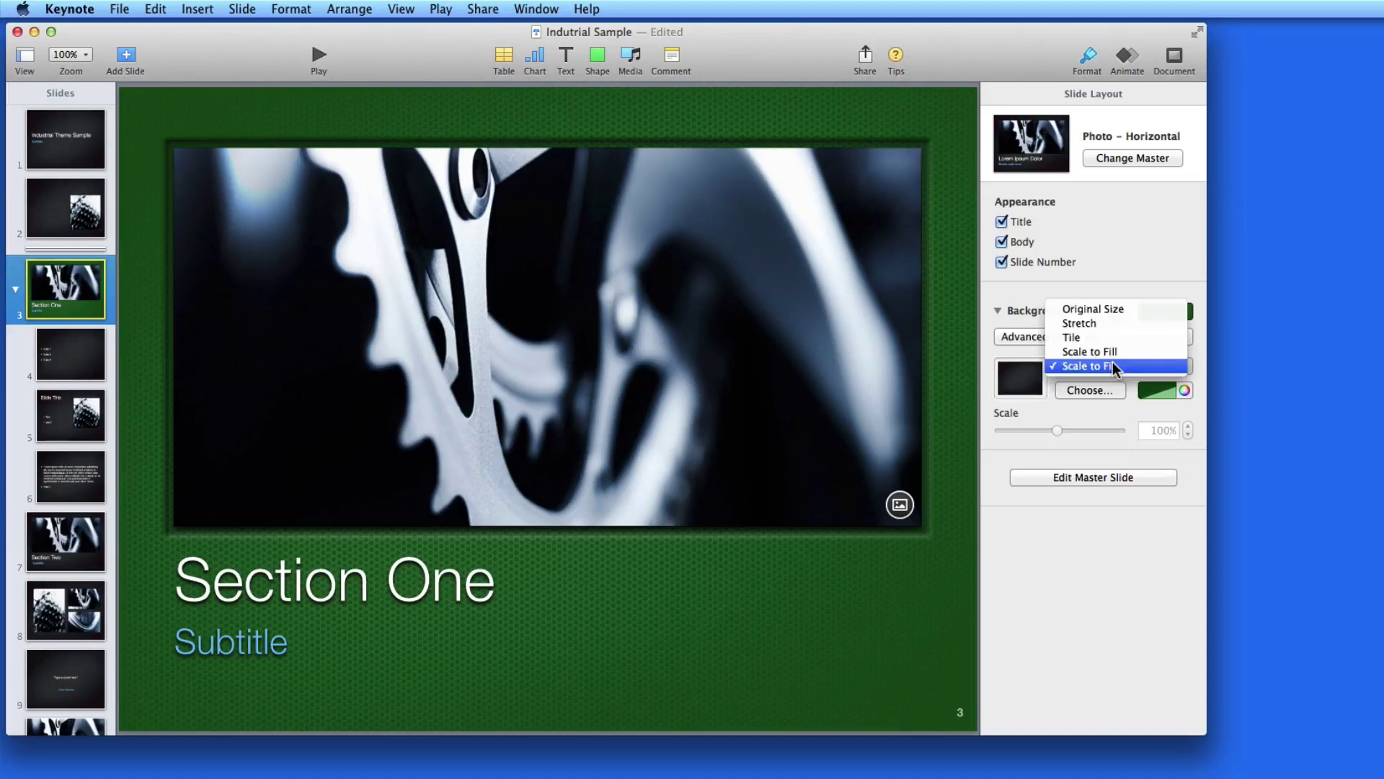
pyautogui.click(1108, 339)
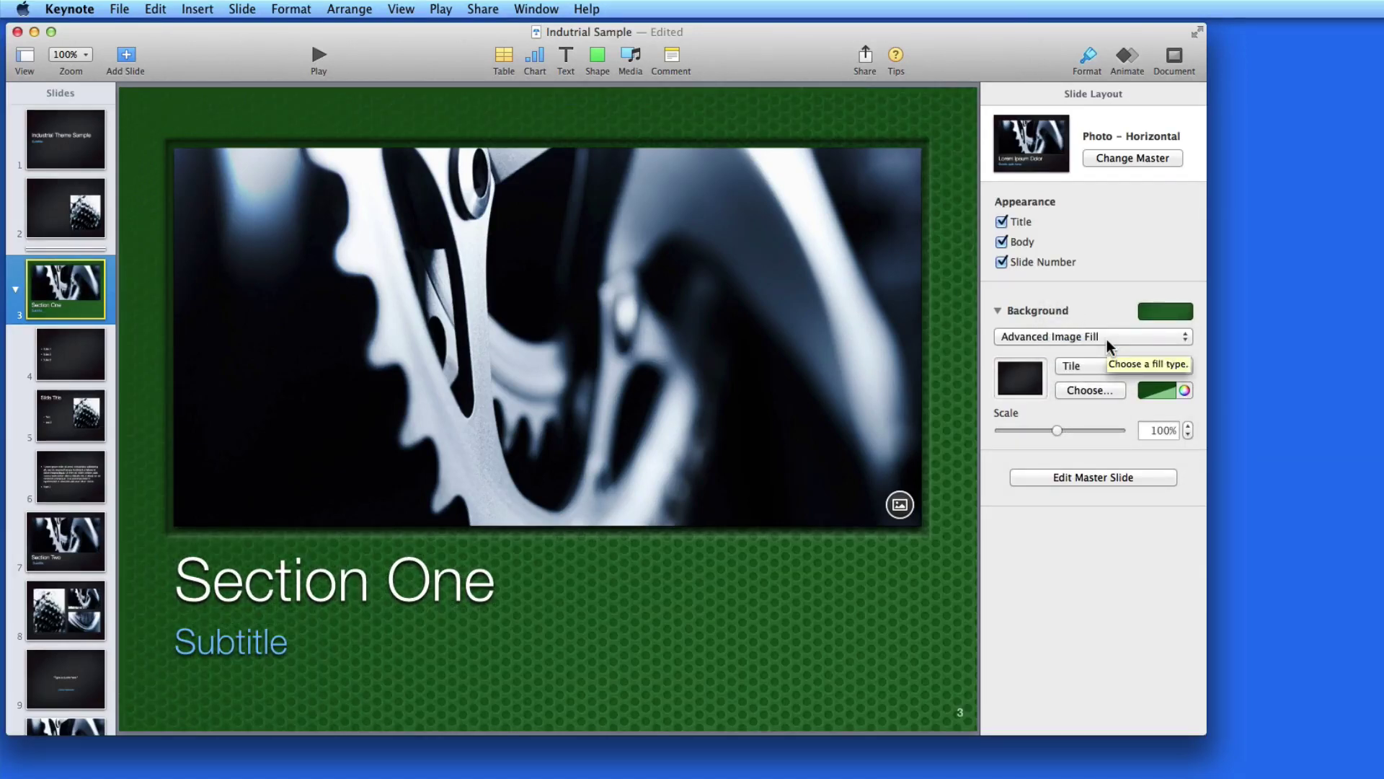
# Change the background tint to dark blue and scale the tiles to 112%.
pyautogui.click(1162, 391)
pyautogui.click(1075, 456)
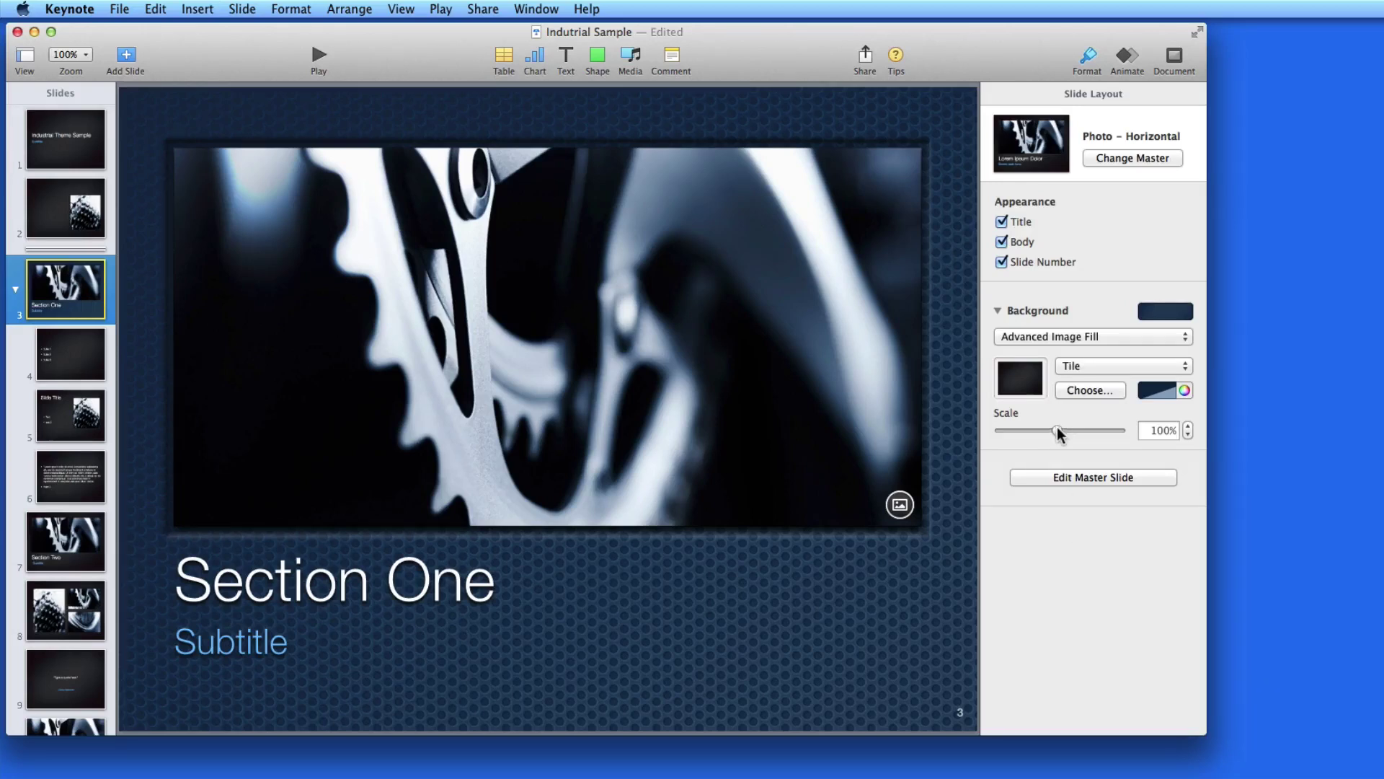
pyautogui.moveTo(1034, 431); pyautogui.dragTo(1065, 431)
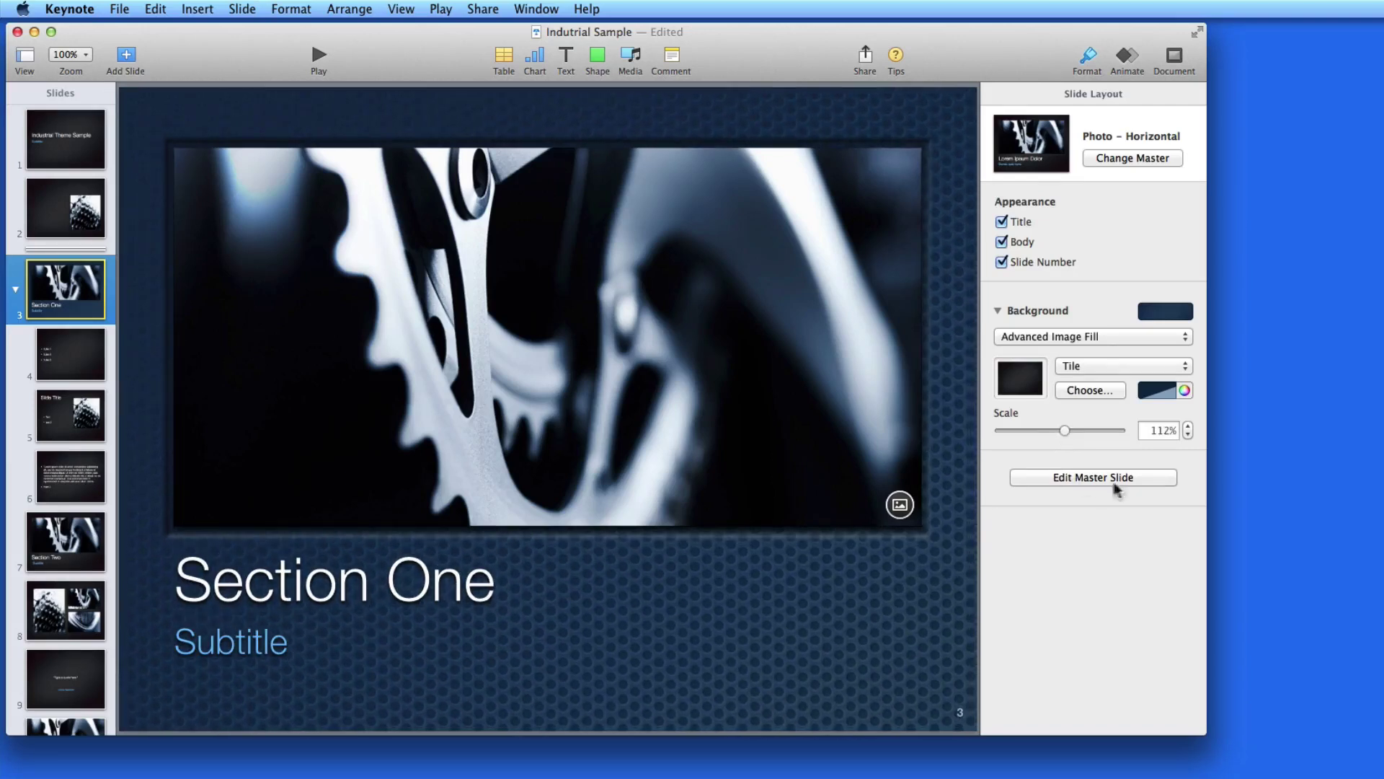